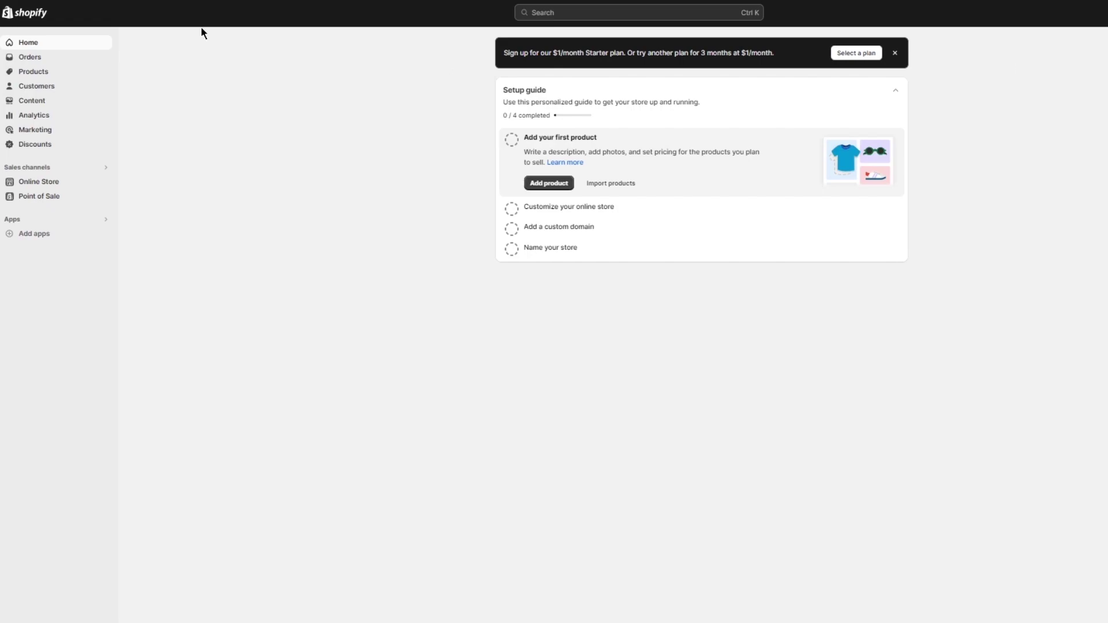
- Open Online Store themes and scroll through the theme library, returning to the current Dawn theme
{"action": "left_click", "coordinate": [34, 183]}
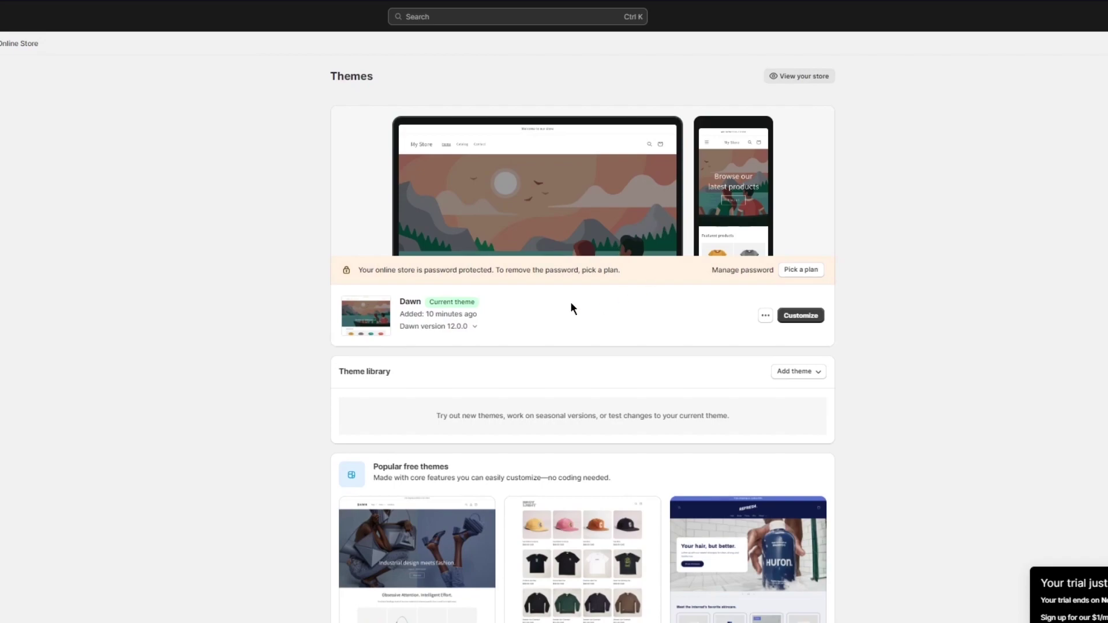
{"action": "scroll", "coordinate": [521, 316], "scroll_direction": "down", "scroll_amount": 1}
{"action": "scroll", "coordinate": [521, 316], "scroll_direction": "down", "scroll_amount": 2}
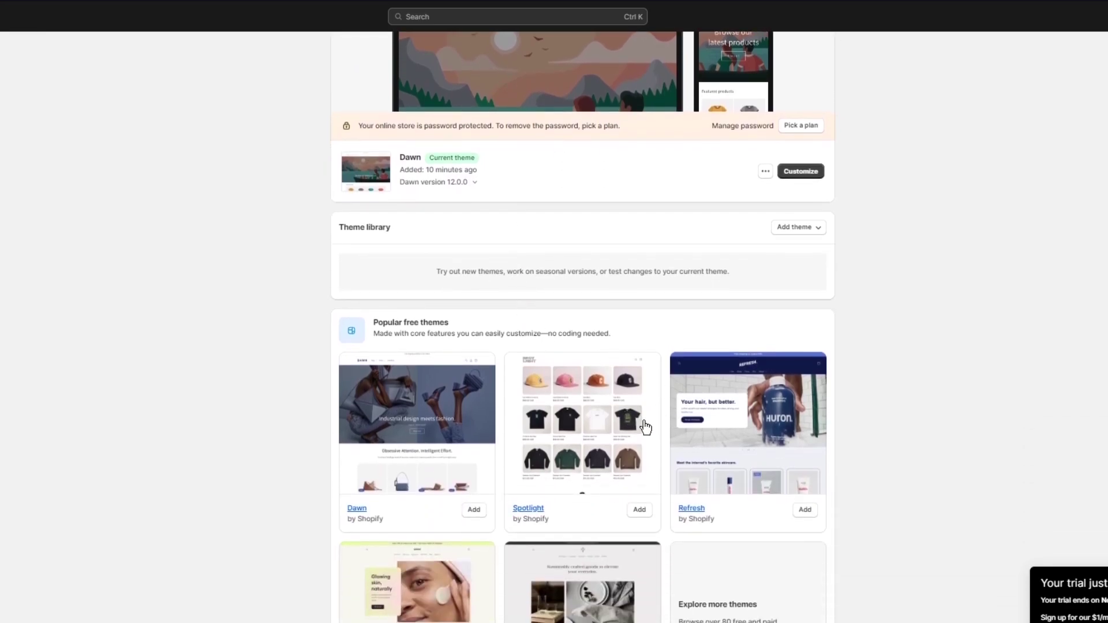
{"action": "scroll", "coordinate": [567, 417], "scroll_direction": "down", "scroll_amount": 2}
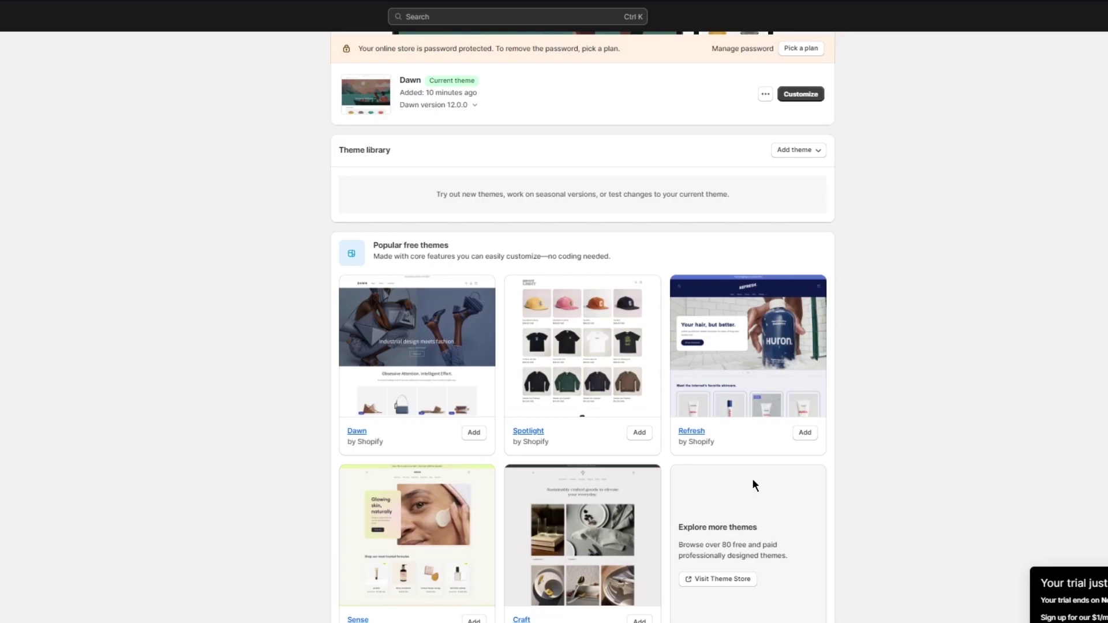
{"action": "scroll", "coordinate": [614, 211], "scroll_direction": "up", "scroll_amount": 4}
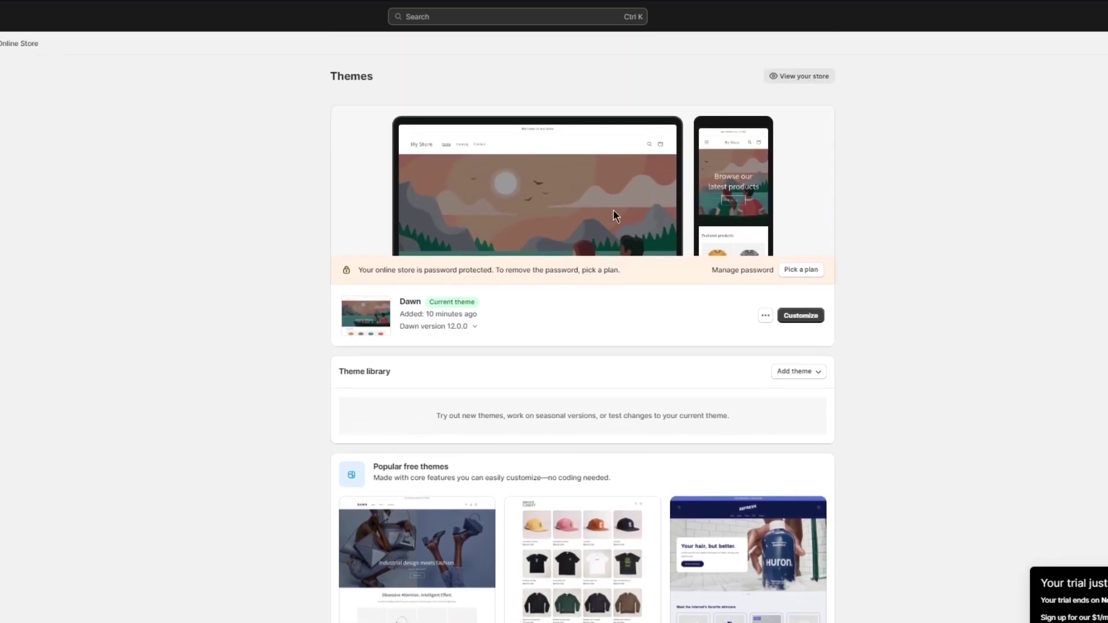
- Customize the Dawn theme and add a Custom Liquid section to the Header group
{"action": "left_click", "coordinate": [814, 317]}
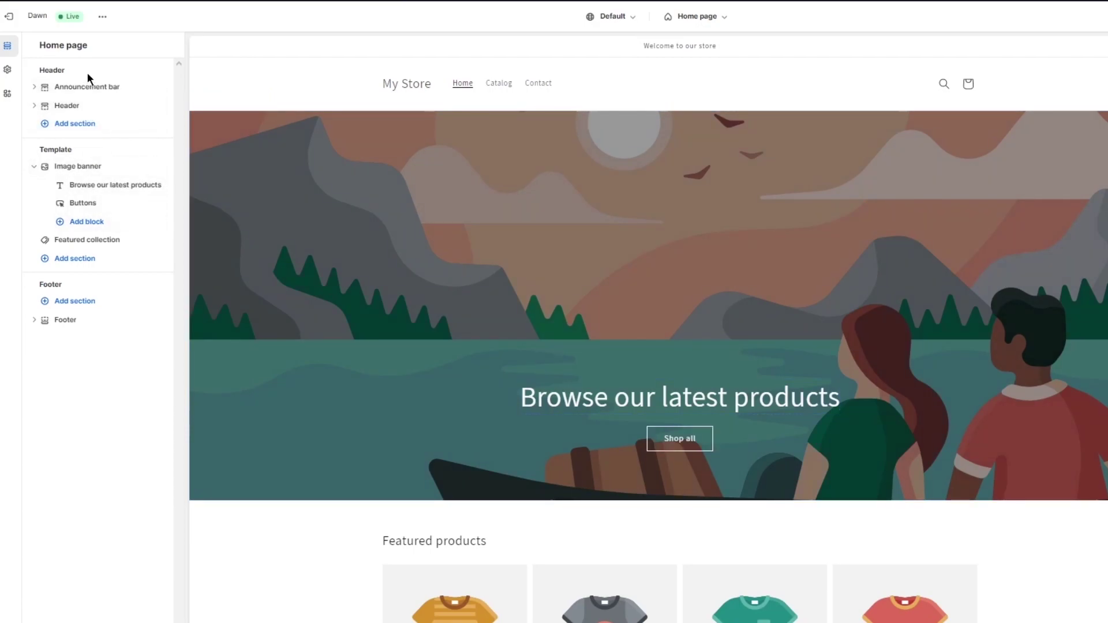
{"action": "left_click", "coordinate": [74, 123]}
{"action": "left_click", "coordinate": [213, 207]}
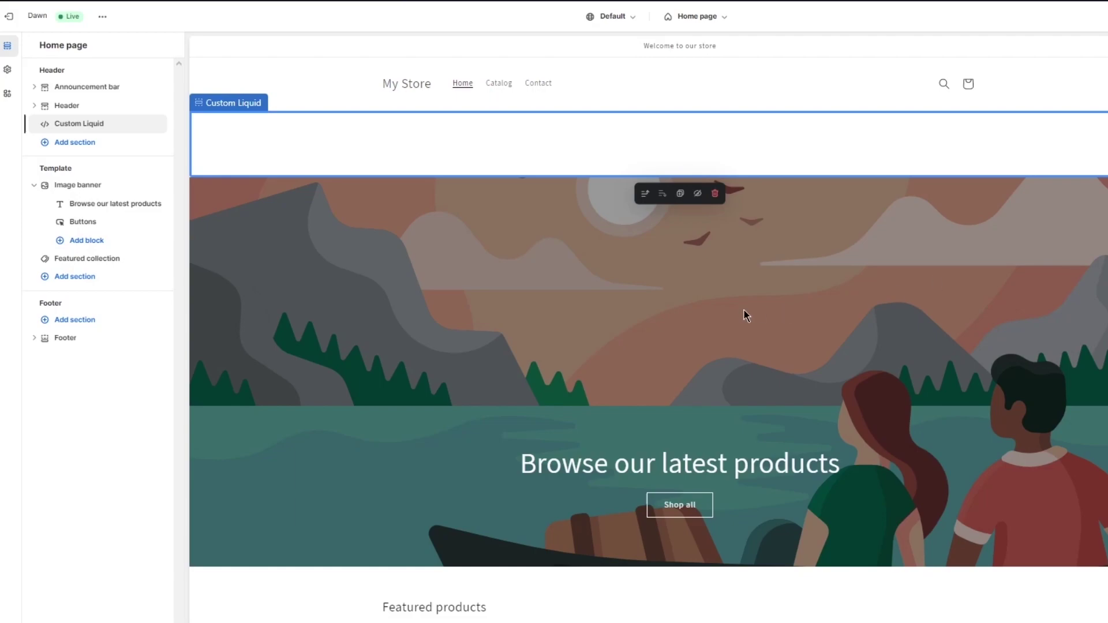
- Add a Video section to the Template and drag it above the Image banner
{"action": "left_click", "coordinate": [75, 276]}
{"action": "scroll", "coordinate": [214, 444], "scroll_direction": "down", "scroll_amount": 3}
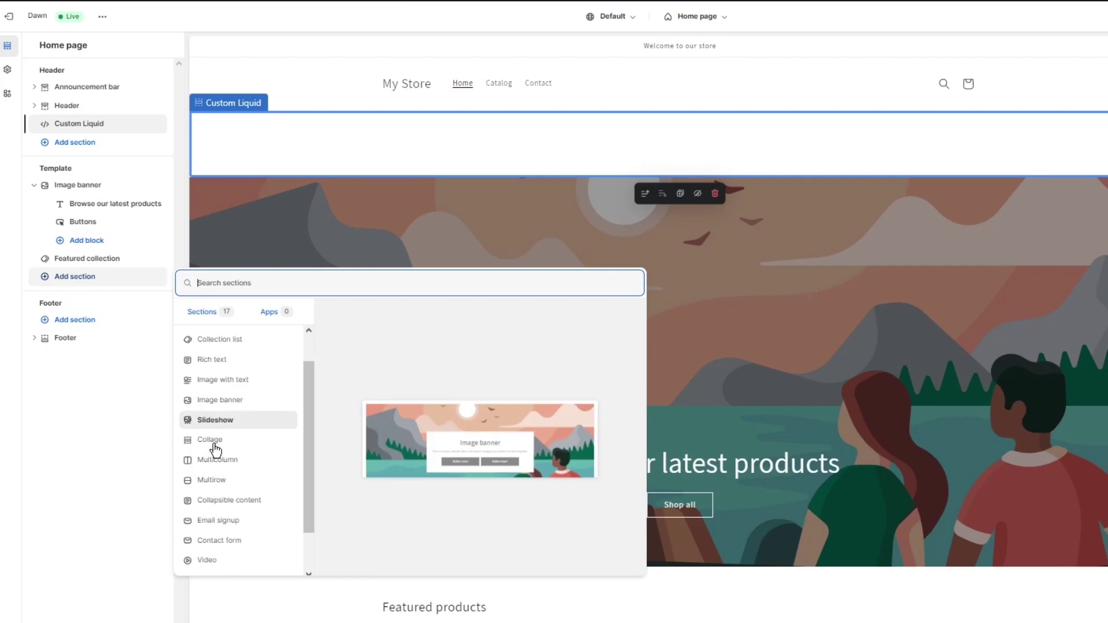
{"action": "left_click", "coordinate": [219, 507]}
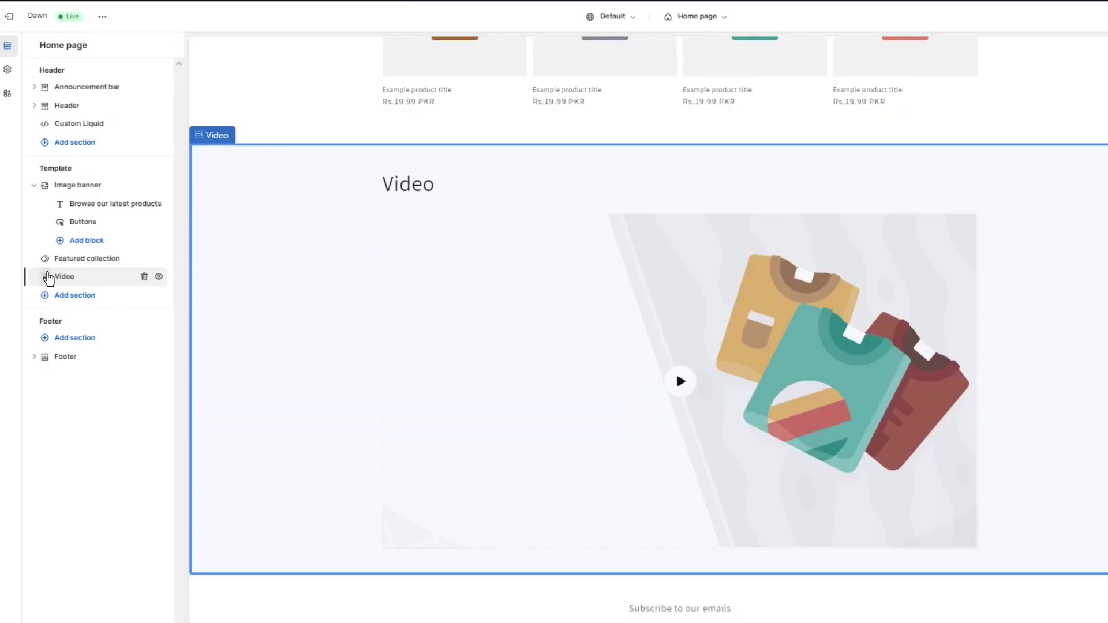
{"action": "left_click_drag", "start_coordinate": [49, 278], "coordinate": [62, 132]}
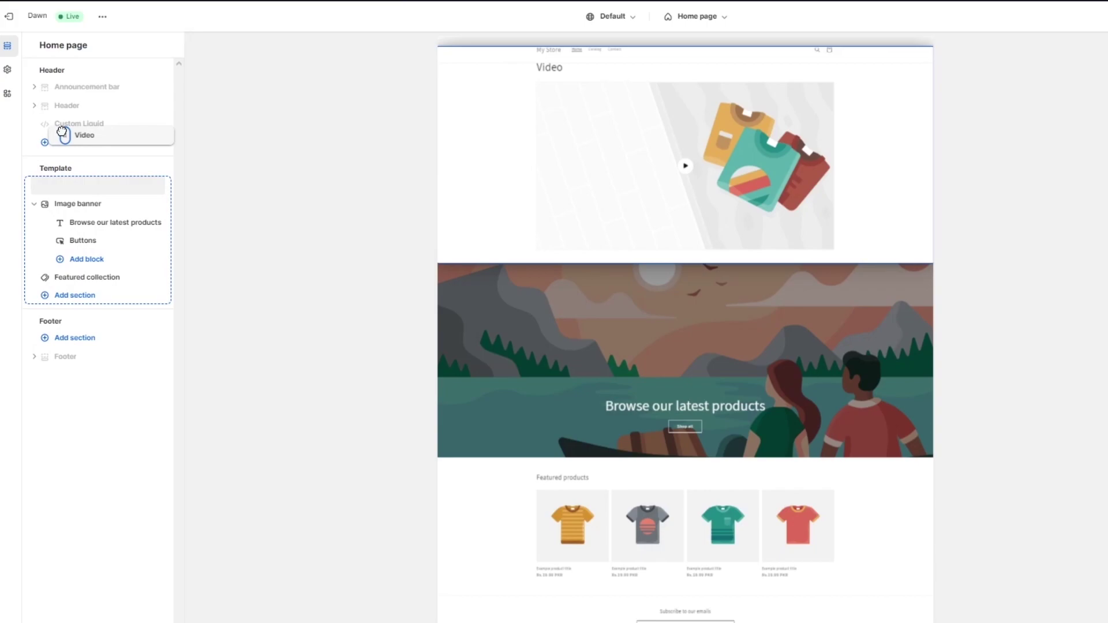
{"action": "left_click_drag", "start_coordinate": [62, 132], "coordinate": [50, 183]}
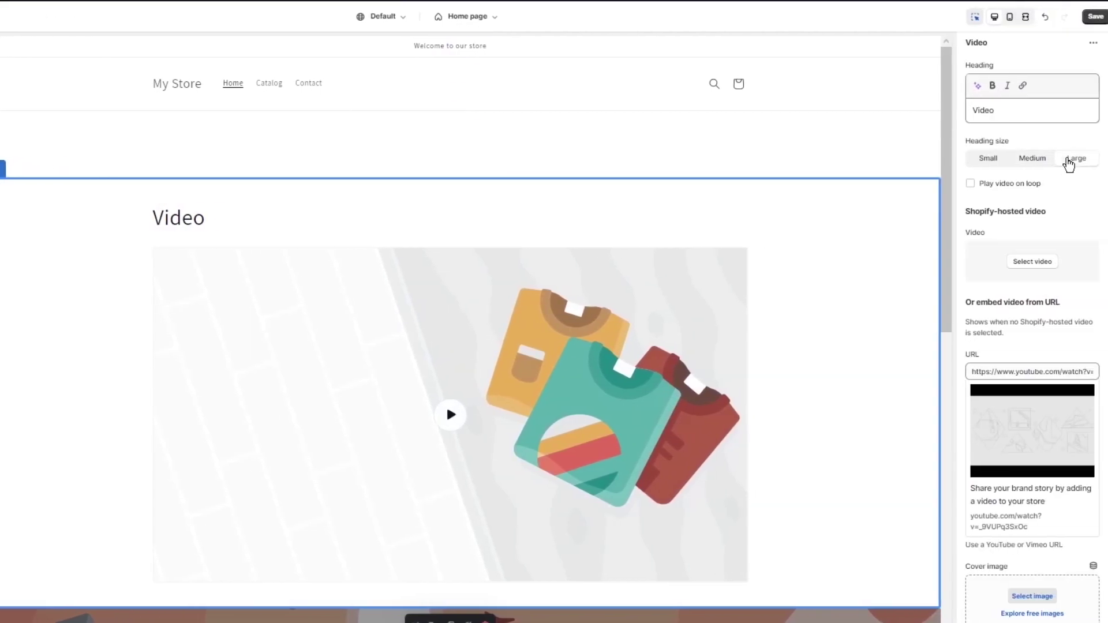
- Set the Video heading size to Large, enable Play video on loop, and test playback in the preview
{"action": "left_click", "coordinate": [1068, 161]}
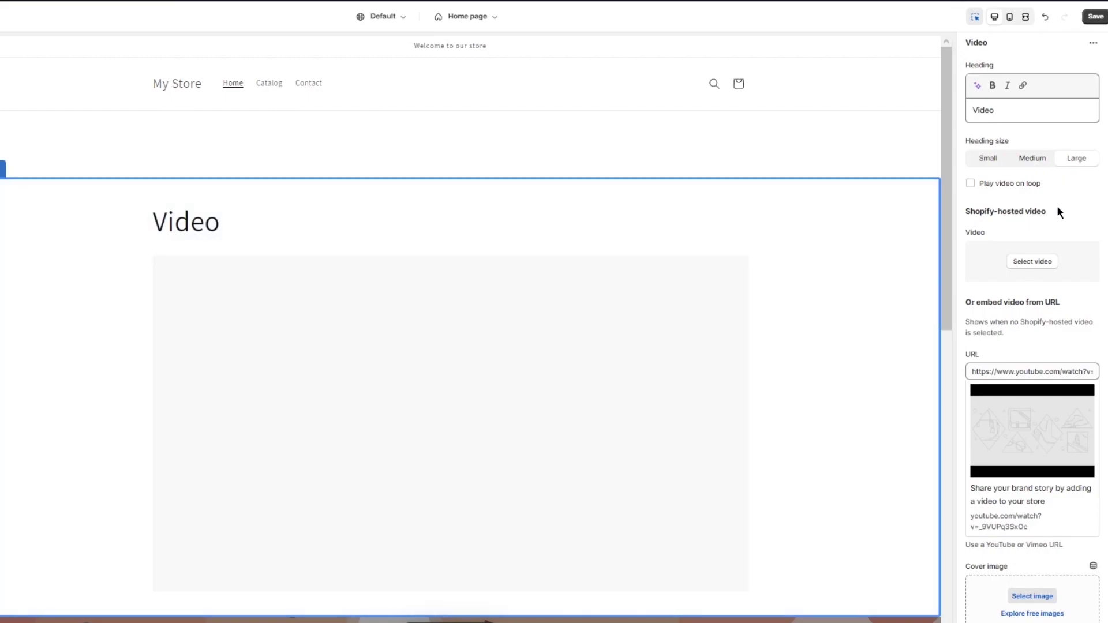
{"action": "left_click", "coordinate": [970, 185]}
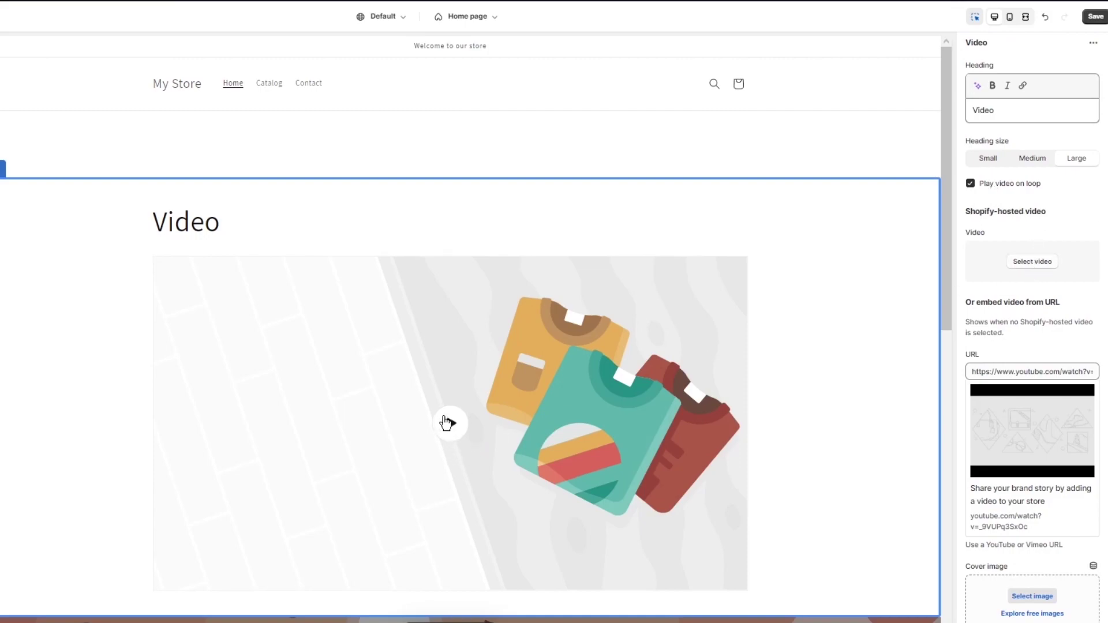
{"action": "left_click", "coordinate": [449, 423]}
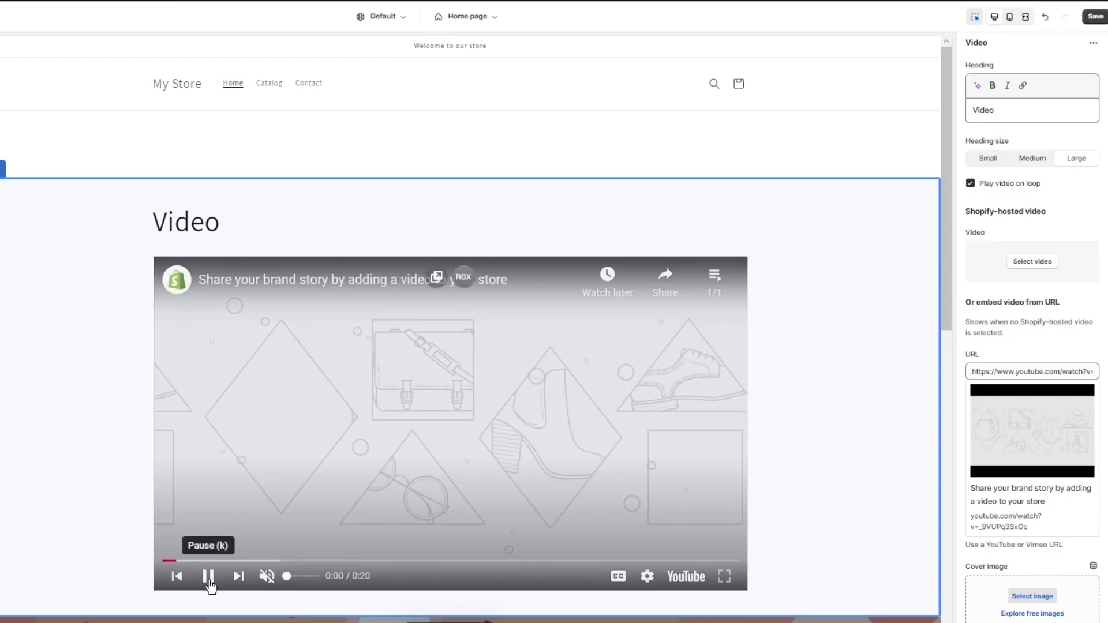
{"action": "left_click", "coordinate": [208, 580]}
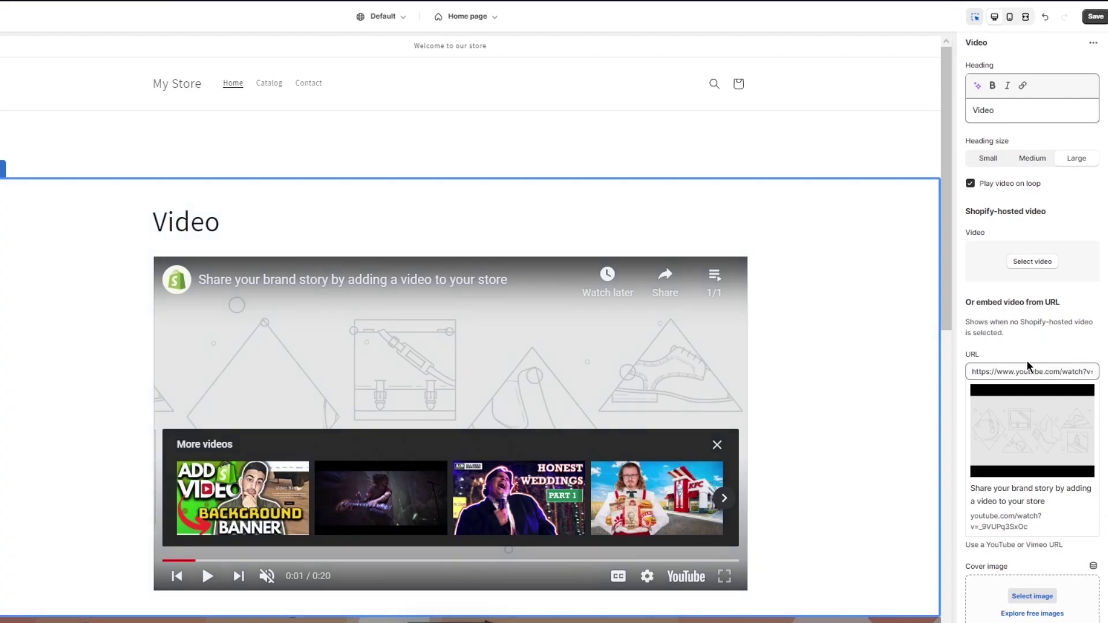
{"action": "left_click", "coordinate": [717, 446]}
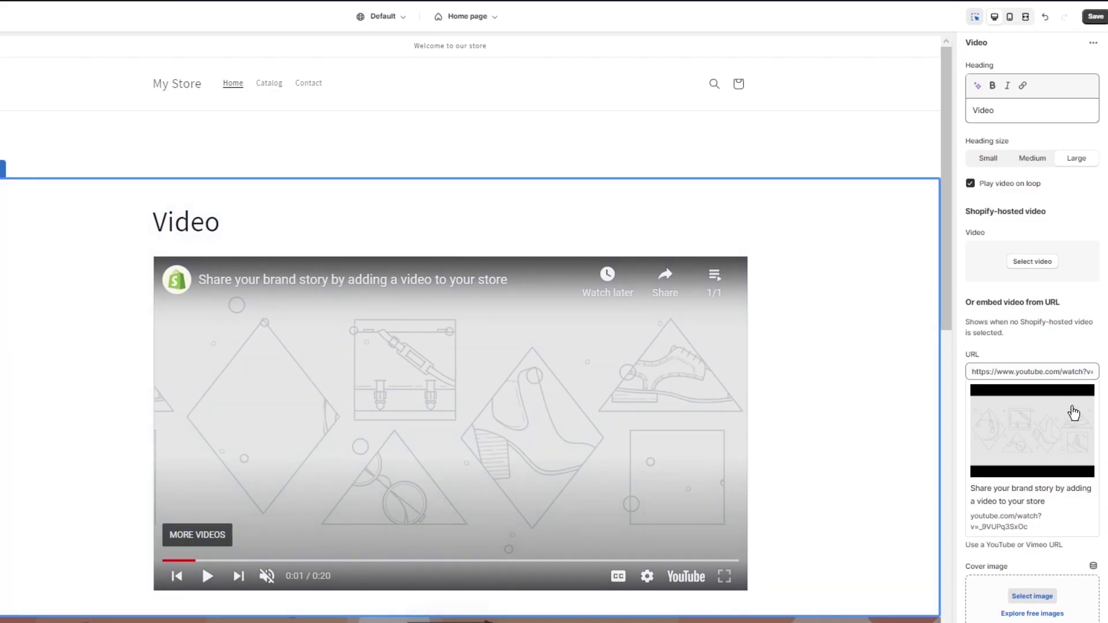
- Apply the dark Scheme 3 colour scheme to the Video section
{"action": "scroll", "coordinate": [1068, 416], "scroll_direction": "down", "scroll_amount": 3}
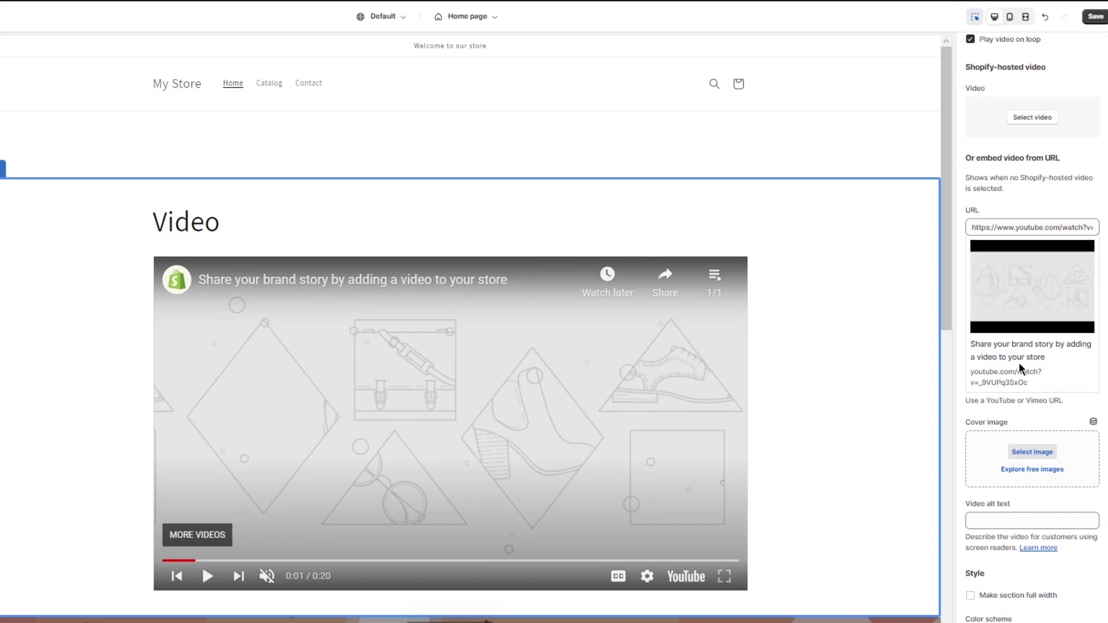
{"action": "scroll", "coordinate": [1019, 362], "scroll_direction": "down", "scroll_amount": 4}
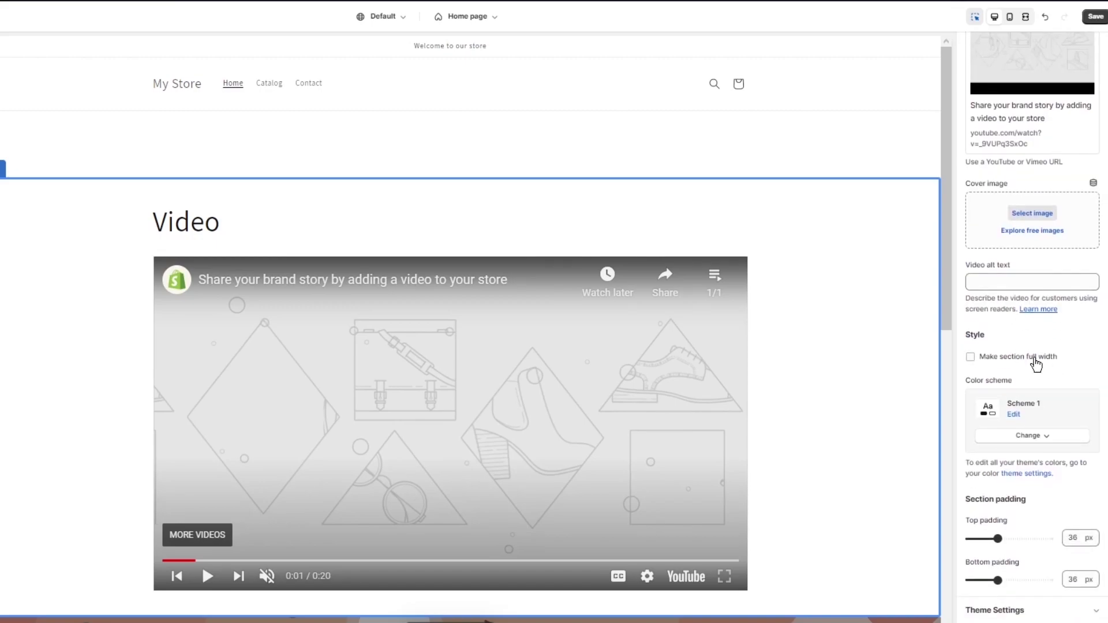
{"action": "left_click", "coordinate": [1029, 437]}
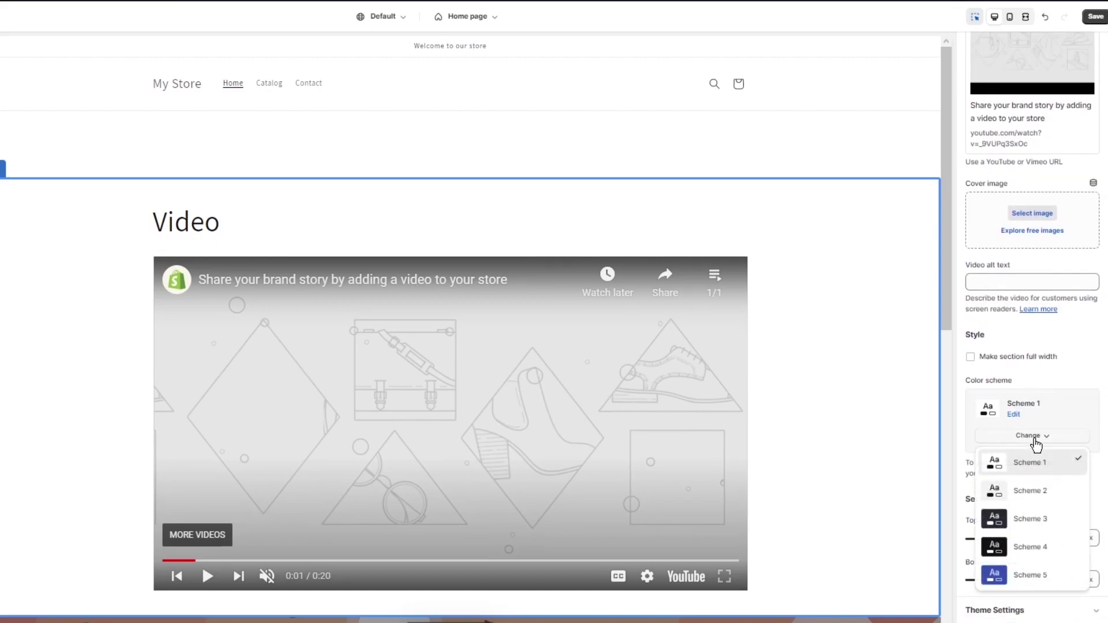
{"action": "left_click", "coordinate": [1044, 524]}
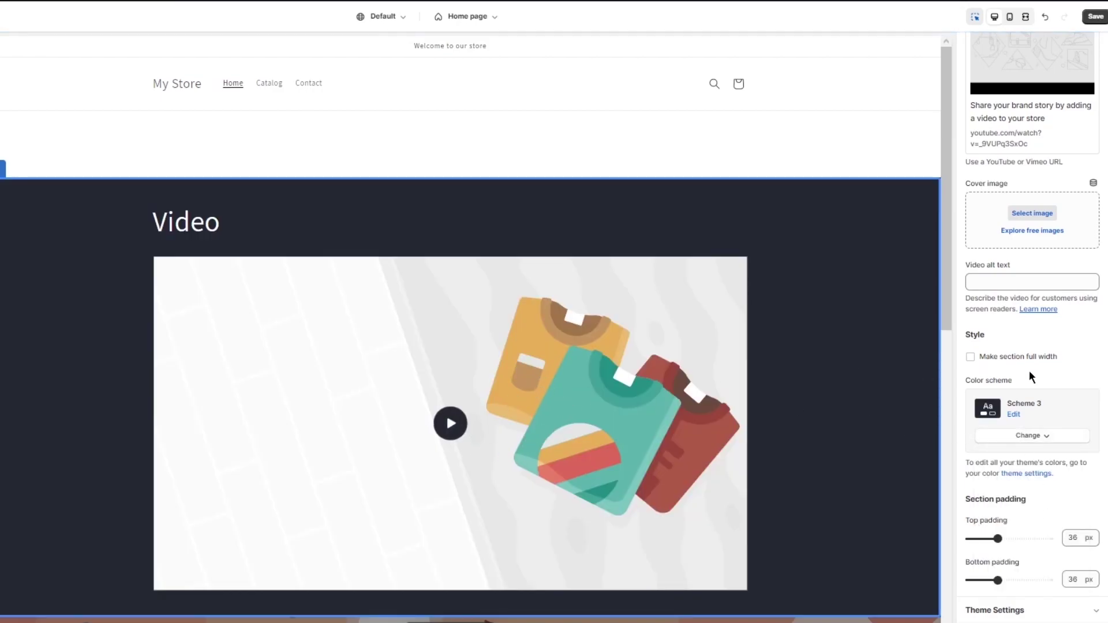
{"action": "scroll", "coordinate": [1030, 370], "scroll_direction": "up", "scroll_amount": 7}
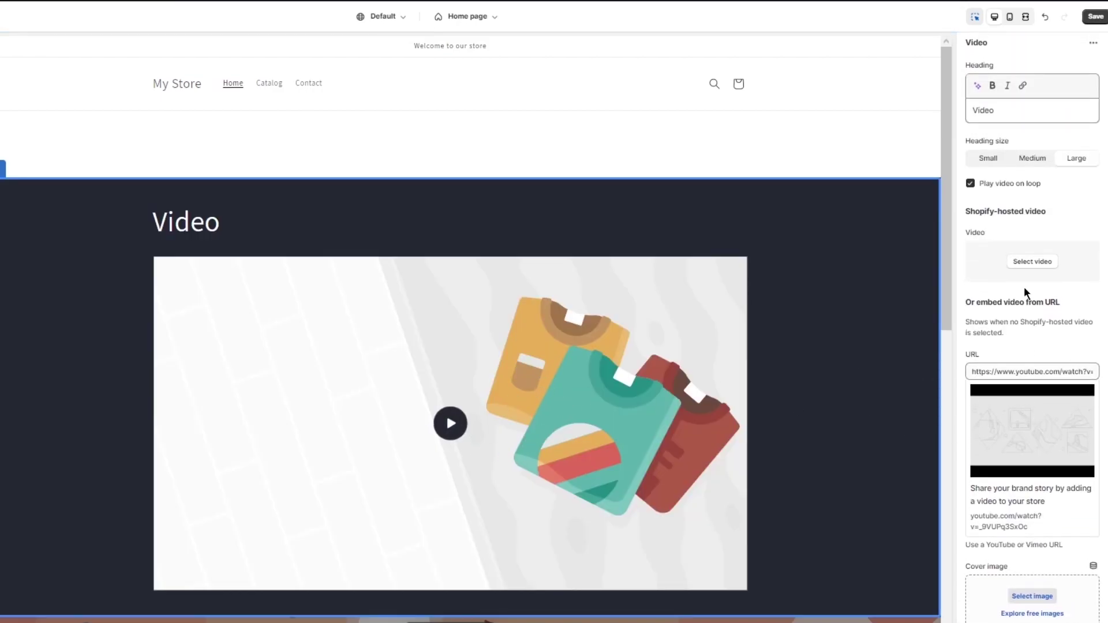
- Toggle the Video heading to Small and back to Large, then play and pause the video
{"action": "left_click", "coordinate": [989, 163]}
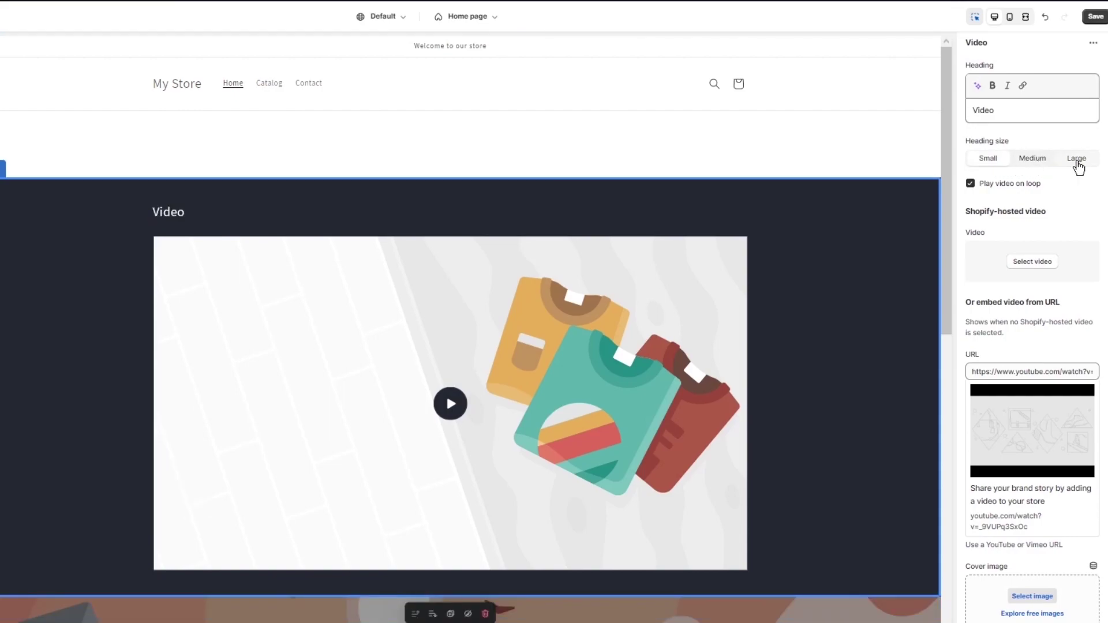
{"action": "left_click", "coordinate": [1077, 167]}
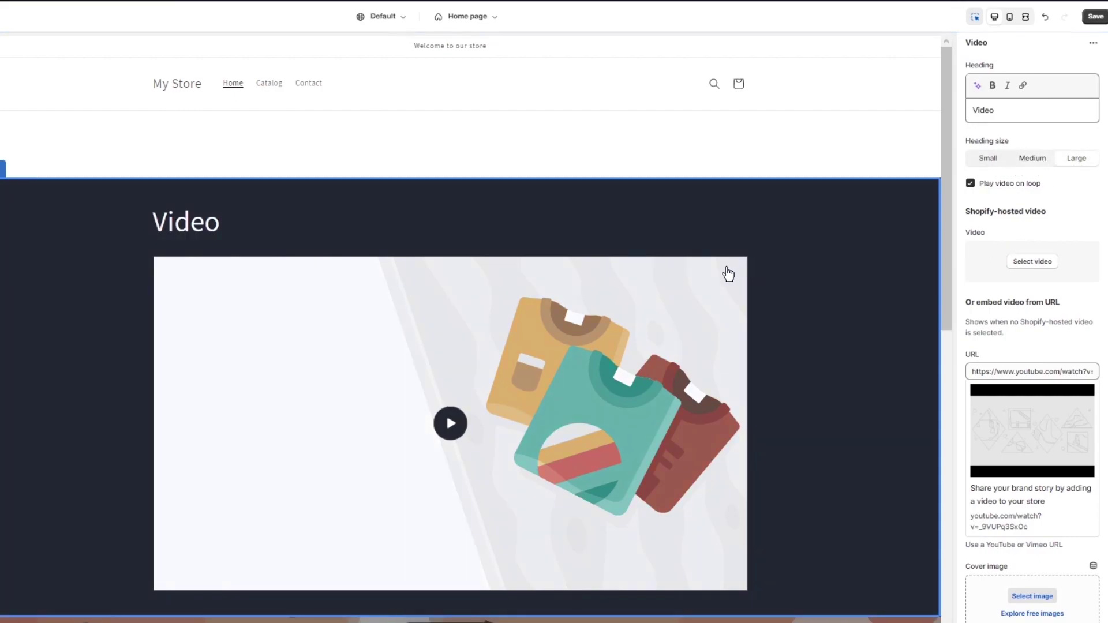
{"action": "left_click", "coordinate": [728, 272]}
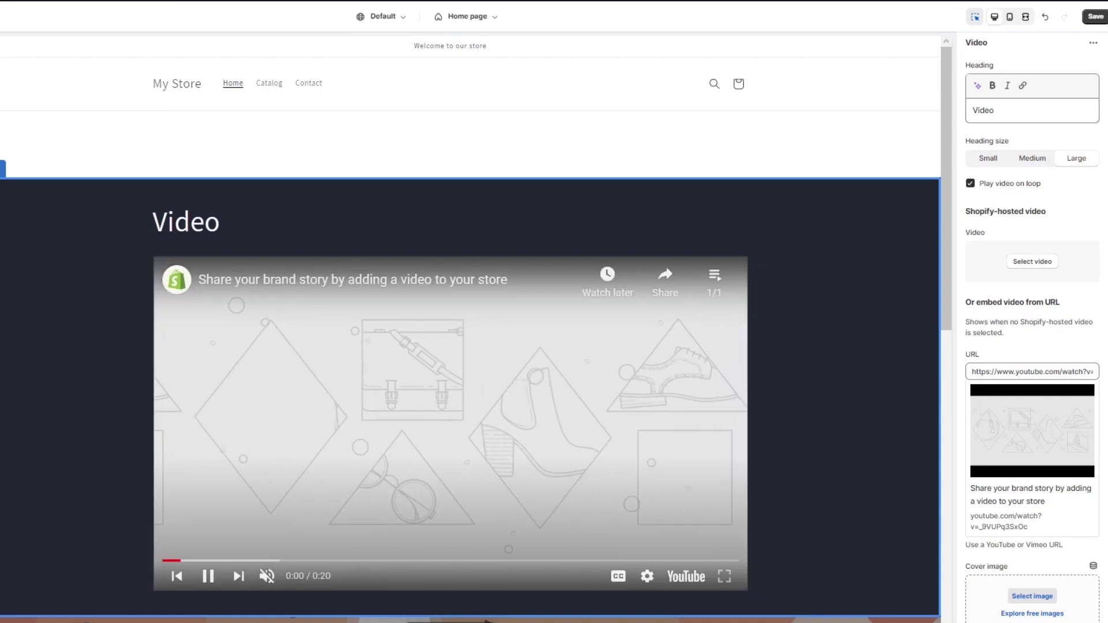
{"action": "left_click", "coordinate": [208, 576]}
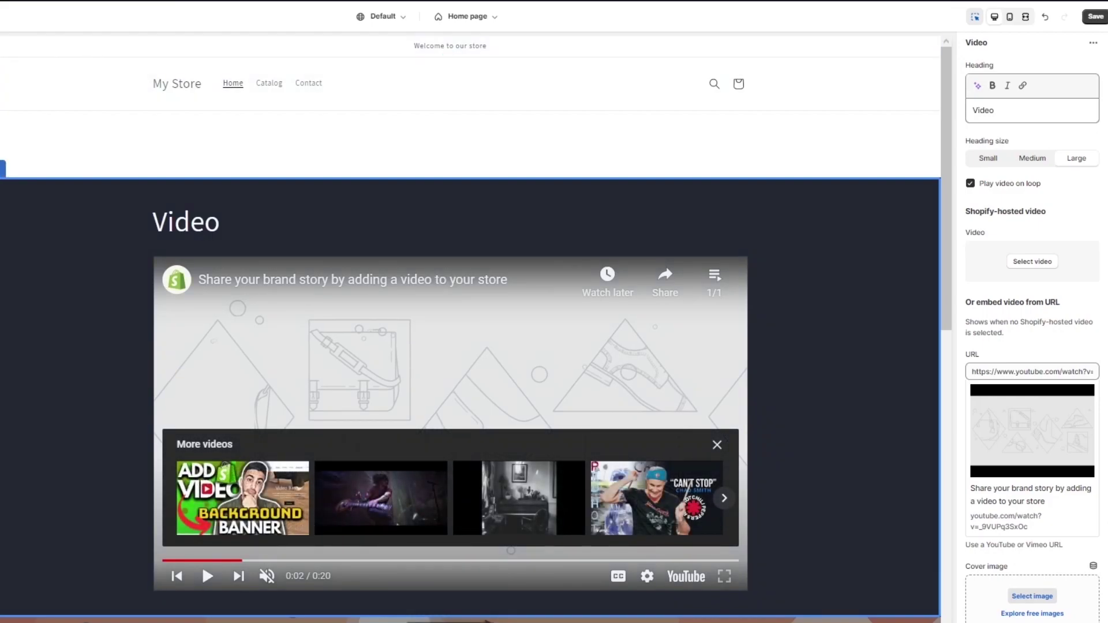
- Check the theme's extra options, then play and pause the Video section's YouTube video
{"action": "left_click", "coordinate": [83, 19]}
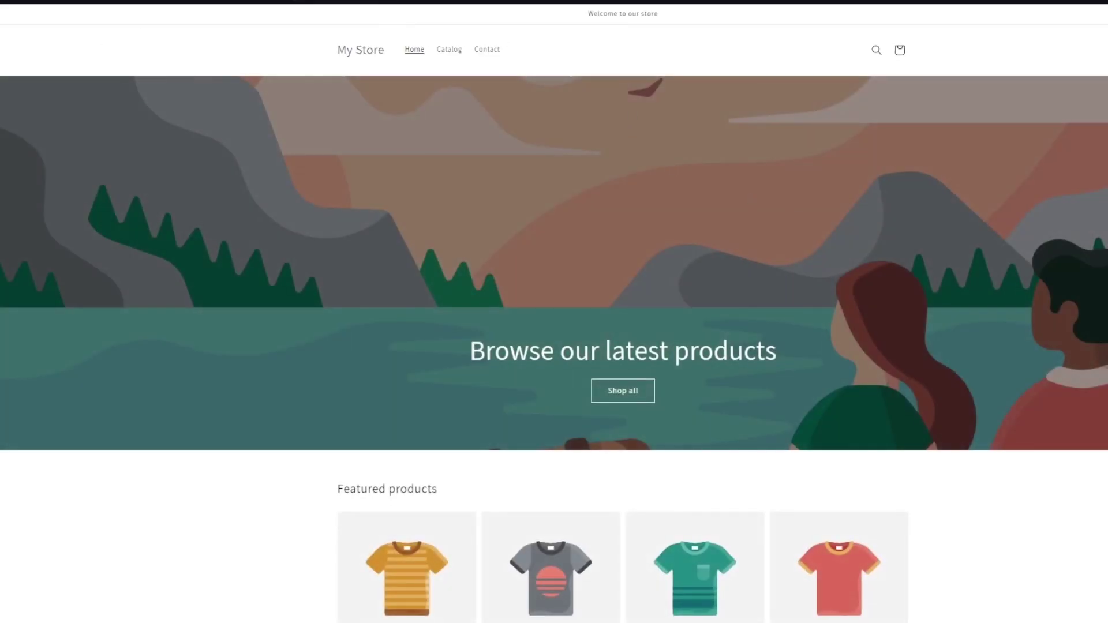
{"action": "scroll", "coordinate": [553, 311], "scroll_direction": "down", "scroll_amount": 3}
{"action": "scroll", "coordinate": [240, 252], "scroll_direction": "up", "scroll_amount": 3}
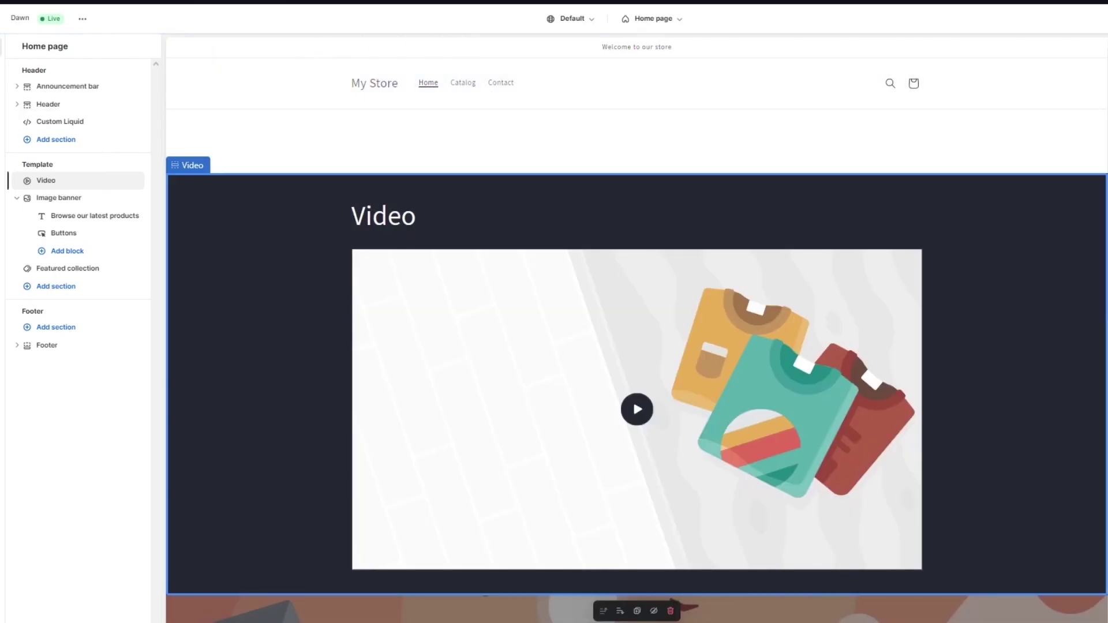
{"action": "left_click", "coordinate": [82, 18]}
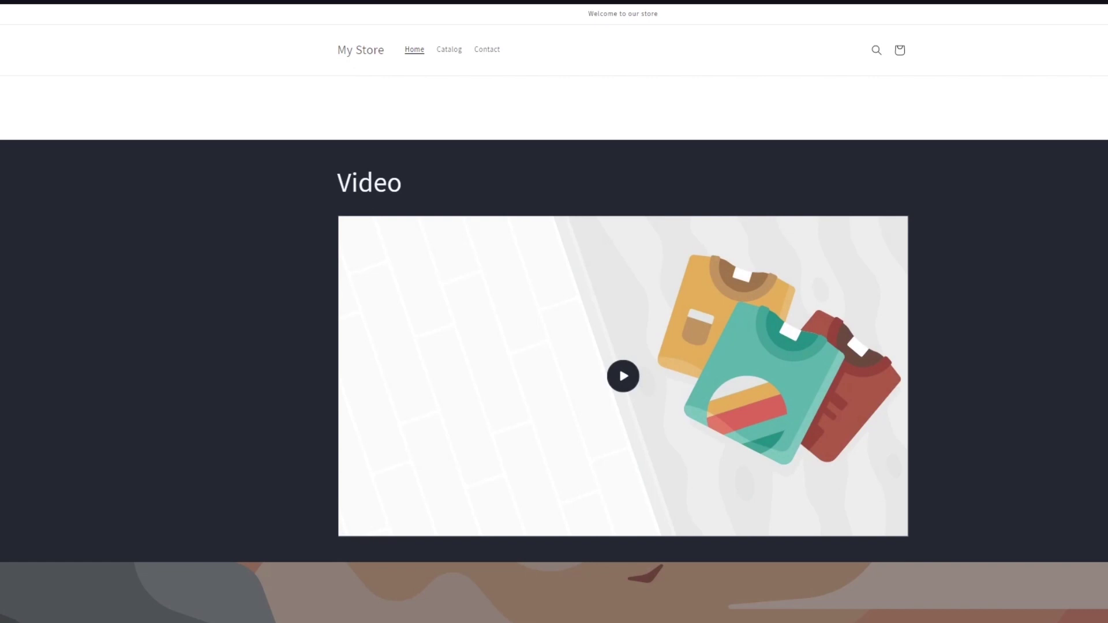
{"action": "left_click", "coordinate": [620, 373]}
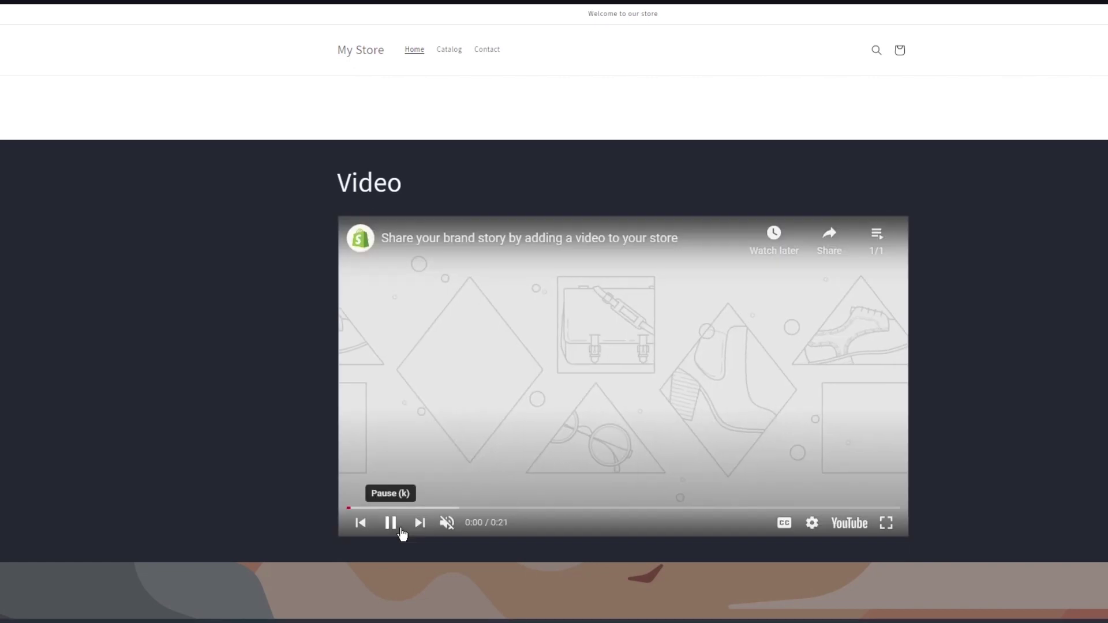
{"action": "left_click", "coordinate": [402, 534]}
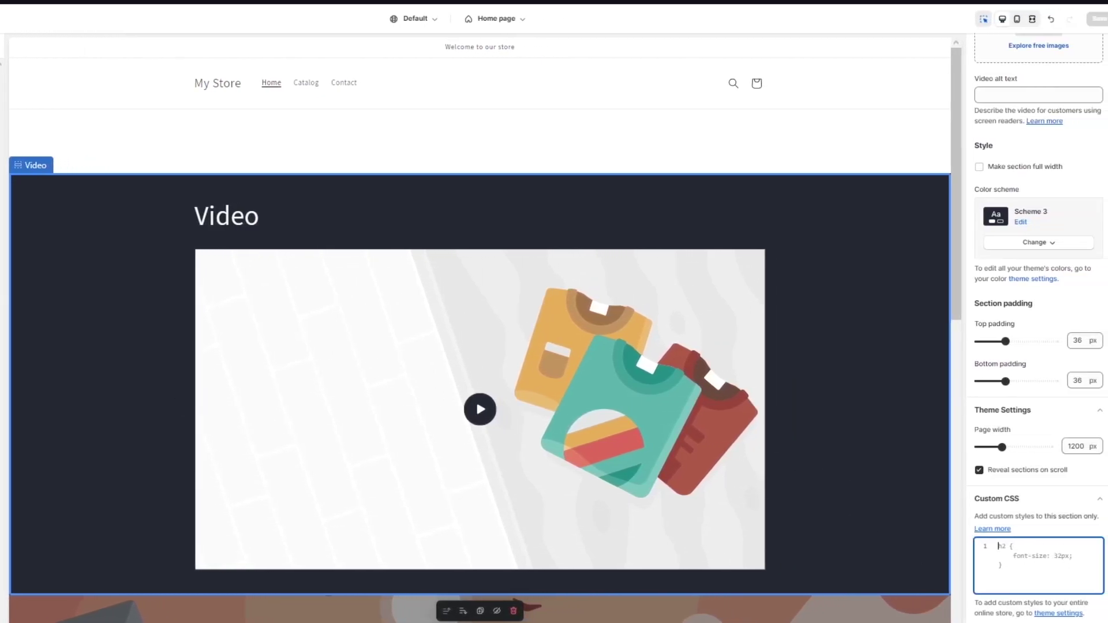
- Replace a mistaken paste in the Custom Liquid code with the autoplaying, looping THE_SPEAKER.mp4 video tag
{"action": "left_click", "coordinate": [479, 92]}
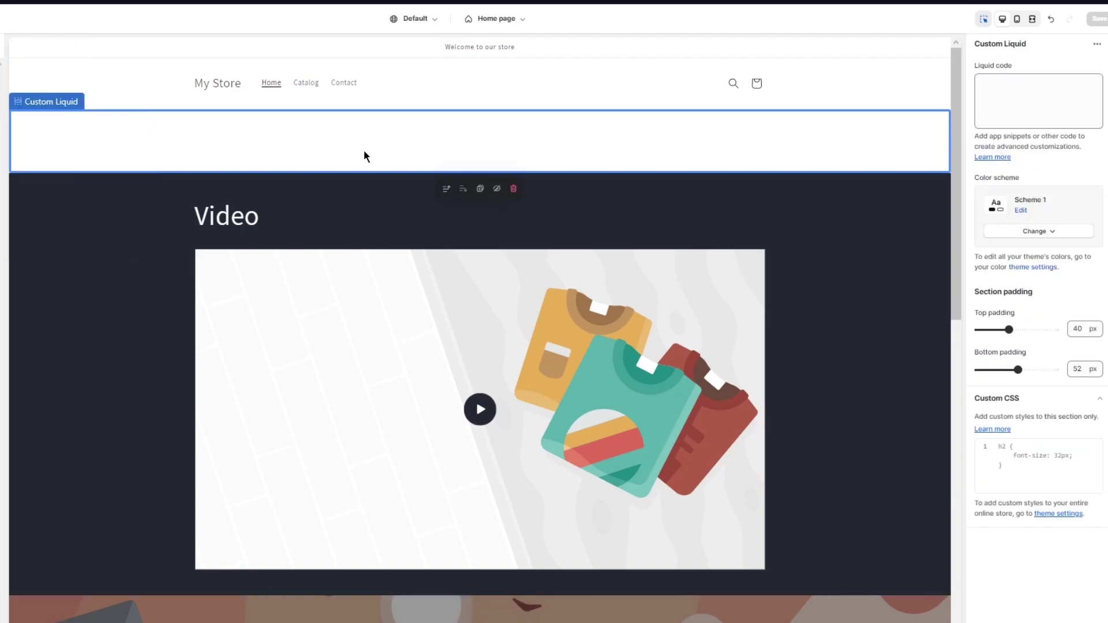
{"action": "left_click", "coordinate": [1010, 86]}
{"action": "right_click", "coordinate": [1011, 85]}
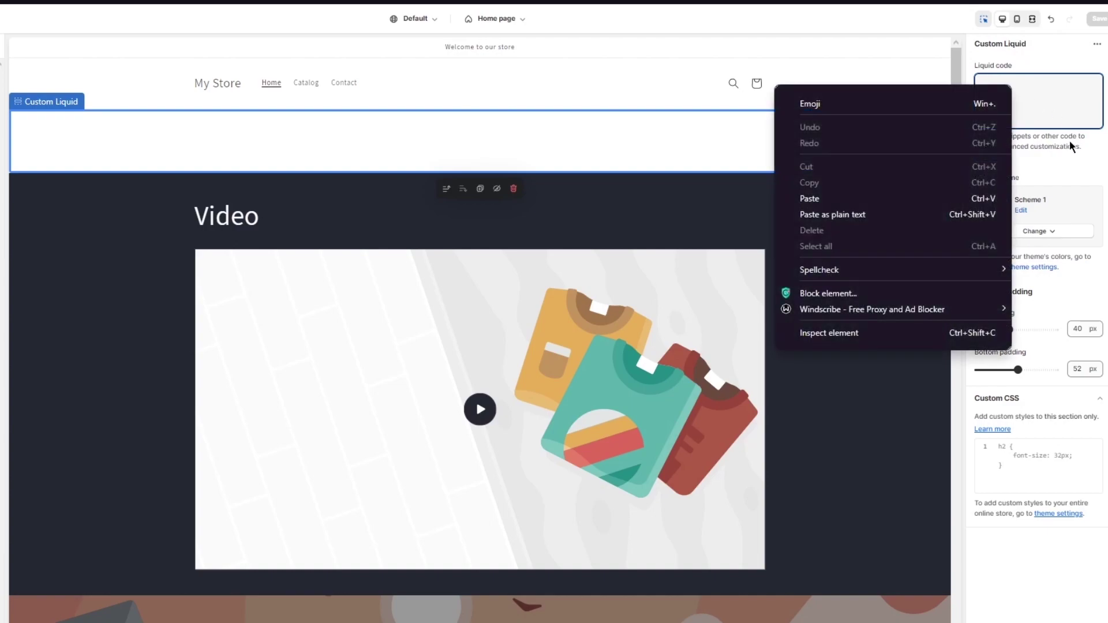
{"action": "left_click", "coordinate": [898, 198]}
{"action": "key", "text": "ctrl+a"}
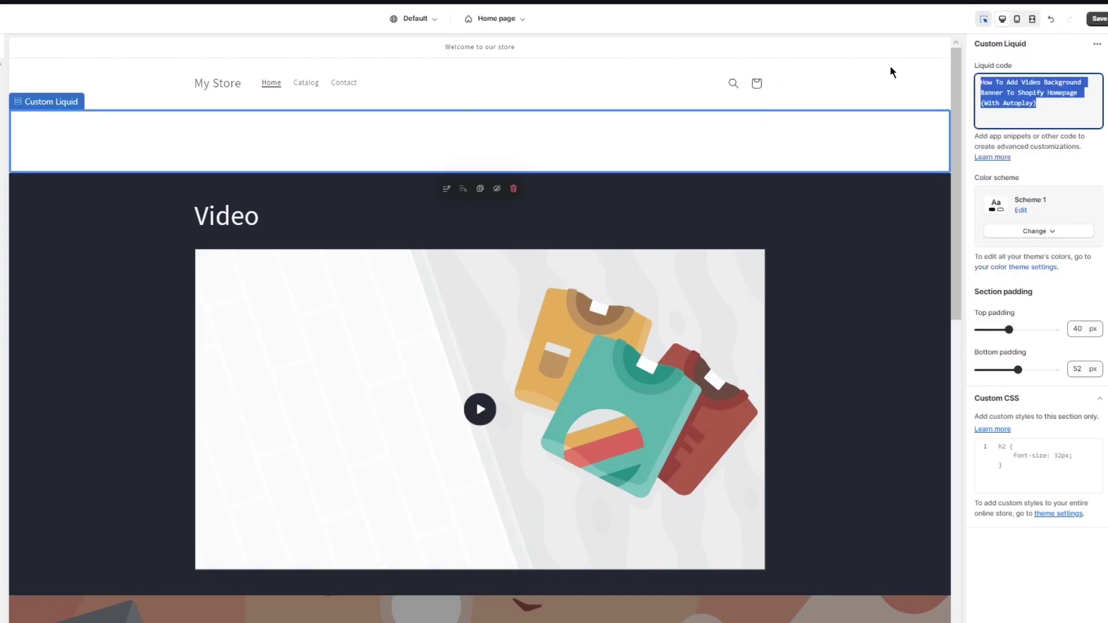
{"action": "key", "text": "BackSpace"}
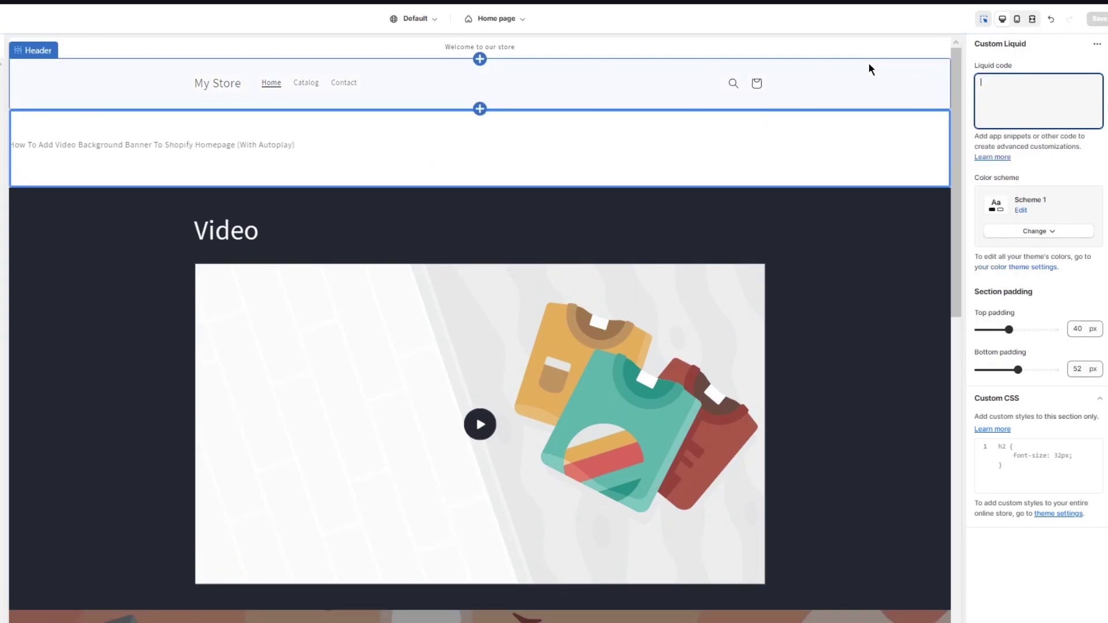
{"action": "key", "text": "super+v"}
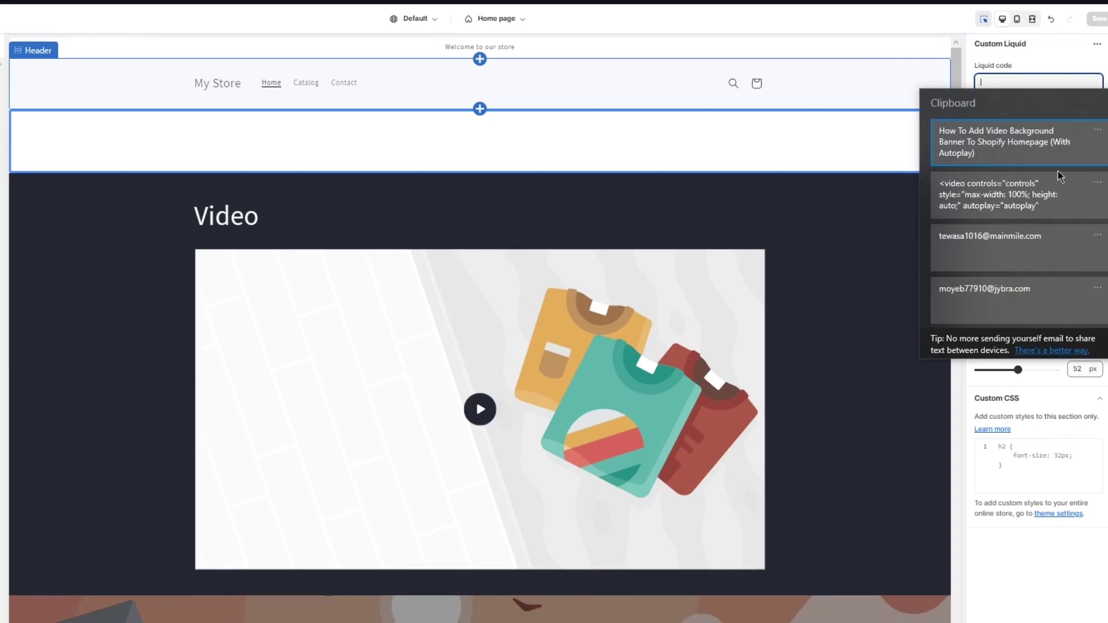
{"action": "left_click", "coordinate": [1033, 199]}
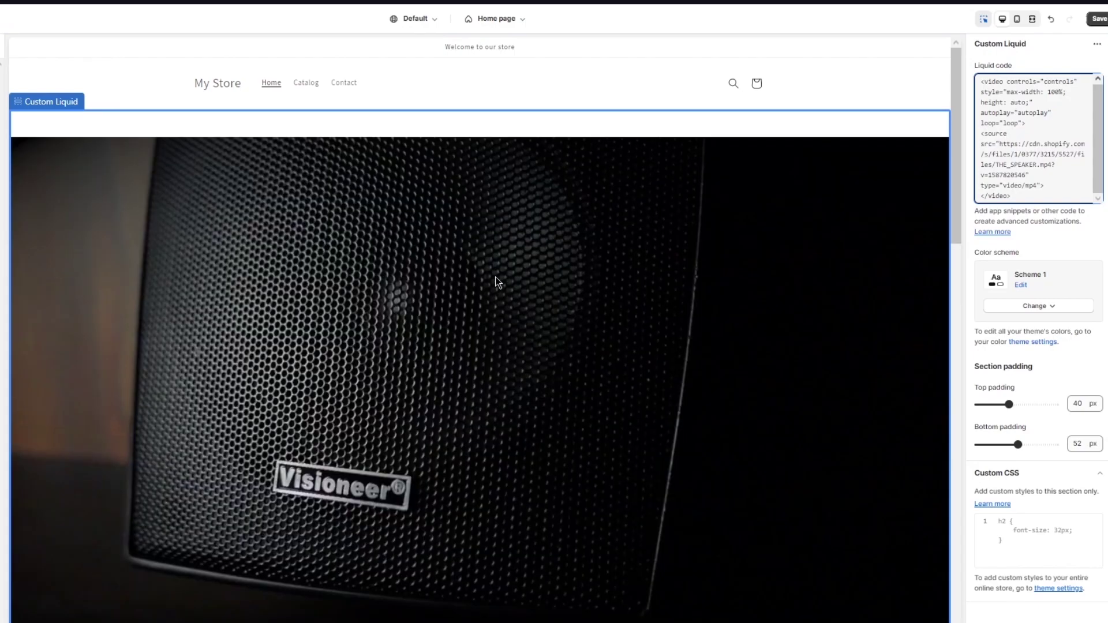
- Save the theme changes
{"action": "scroll", "coordinate": [495, 280], "scroll_direction": "down", "scroll_amount": 3}
{"action": "scroll", "coordinate": [272, 290], "scroll_direction": "up", "scroll_amount": 3}
{"action": "left_click", "coordinate": [1096, 24]}
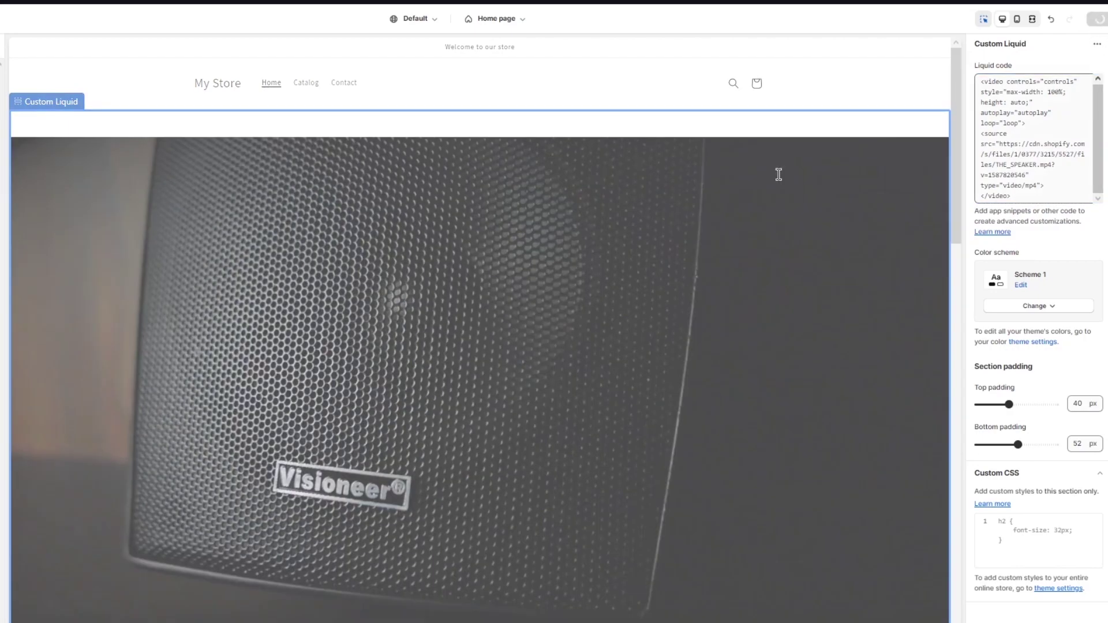
- Play the new speaker video in the home page preview
{"action": "scroll", "coordinate": [413, 403], "scroll_direction": "down", "scroll_amount": 3}
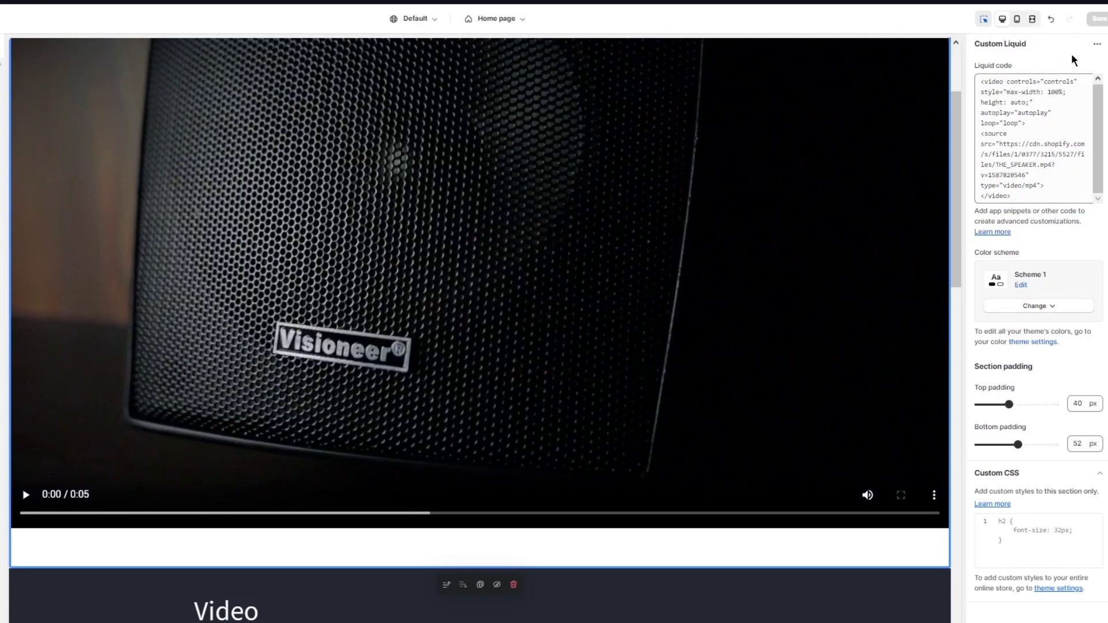
{"action": "left_click", "coordinate": [244, 268]}
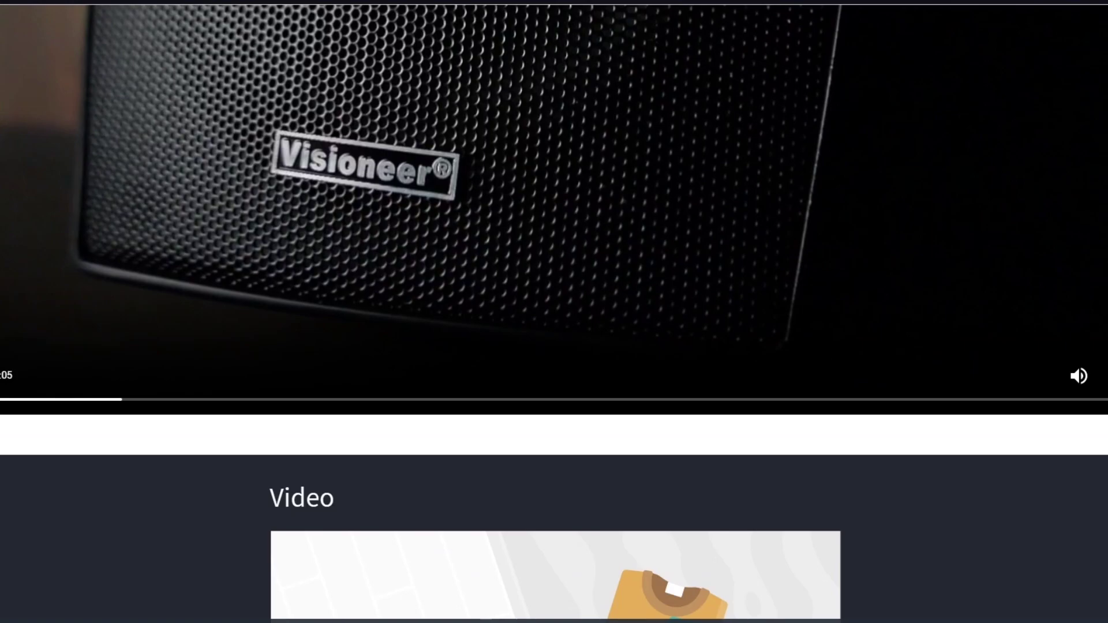
{"action": "scroll", "coordinate": [189, 300], "scroll_direction": "up", "scroll_amount": 7}
{"action": "scroll", "coordinate": [190, 300], "scroll_direction": "down", "scroll_amount": 5}
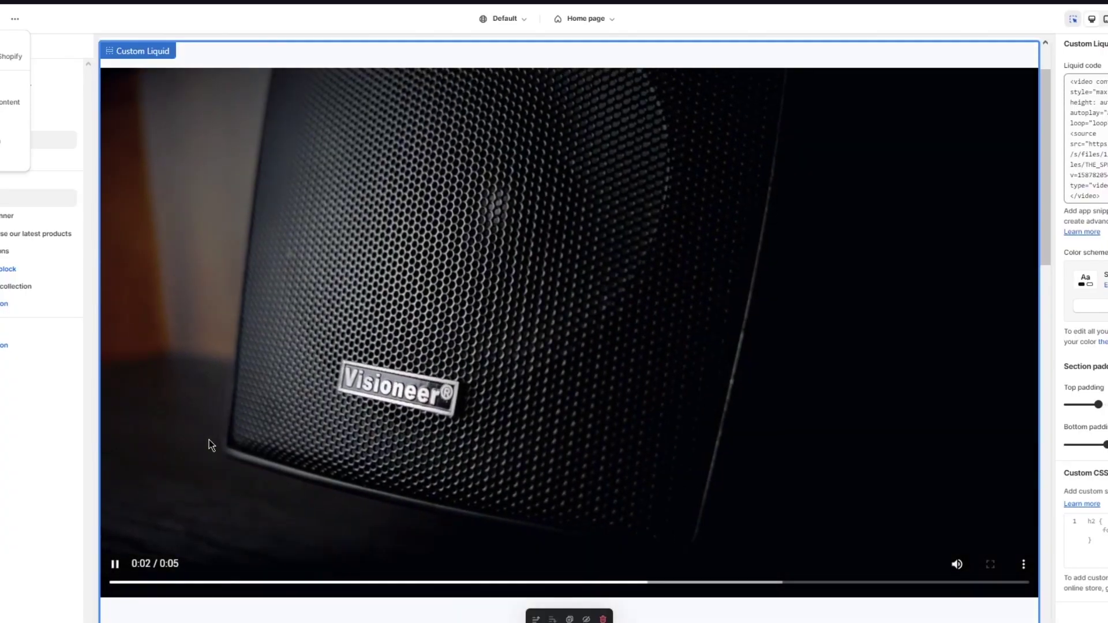
- Pause the speaker video and select the video tag code in the Custom Liquid box
{"action": "left_click", "coordinate": [122, 548]}
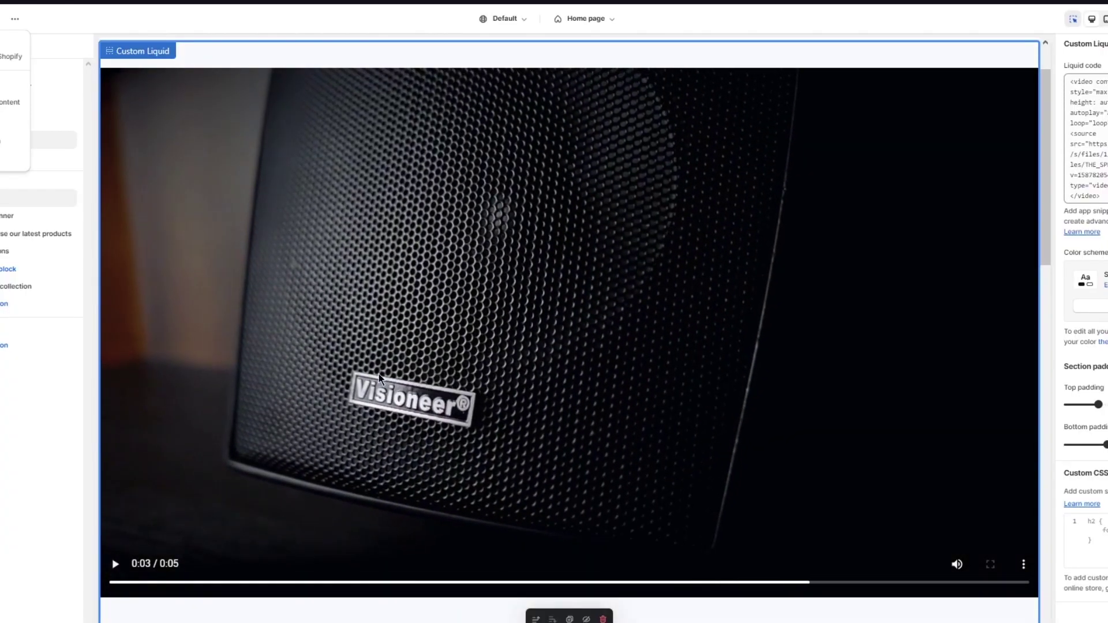
{"action": "left_click", "coordinate": [1096, 186]}
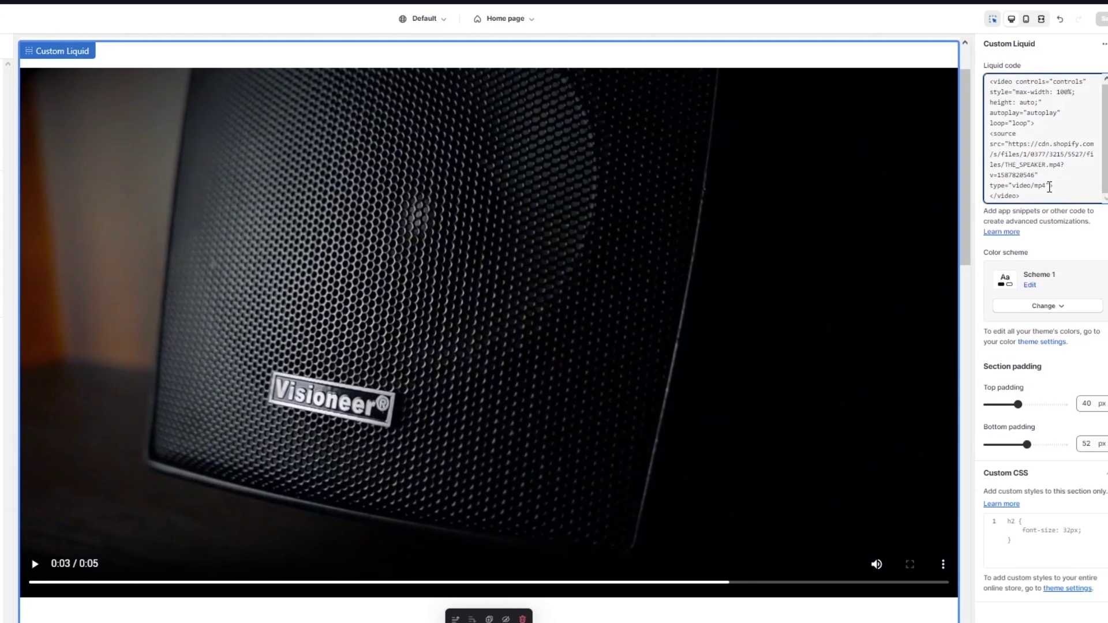
{"action": "left_click_drag", "start_coordinate": [1048, 187], "coordinate": [988, 80]}
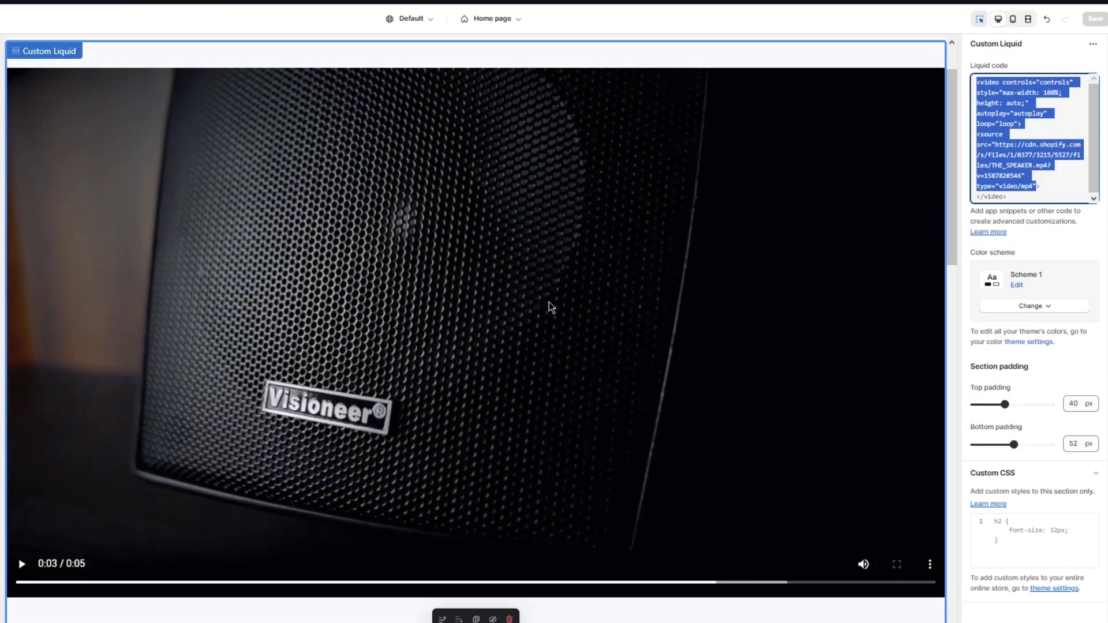
{"action": "scroll", "coordinate": [424, 355], "scroll_direction": "up", "scroll_amount": 1}
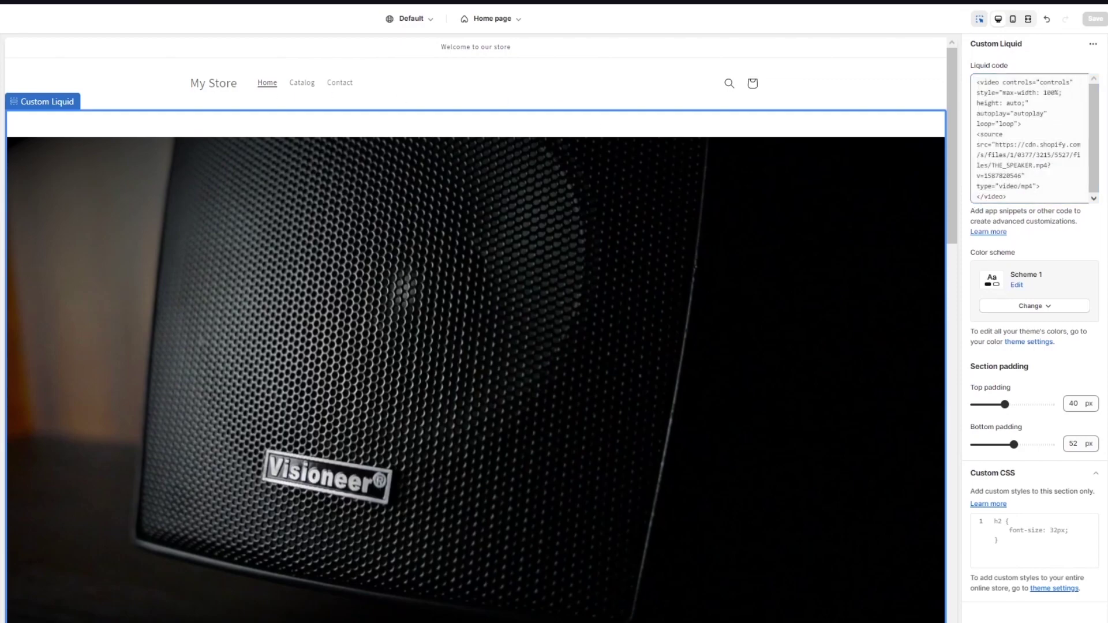
{"action": "scroll", "coordinate": [701, 317], "scroll_direction": "down", "scroll_amount": 10}
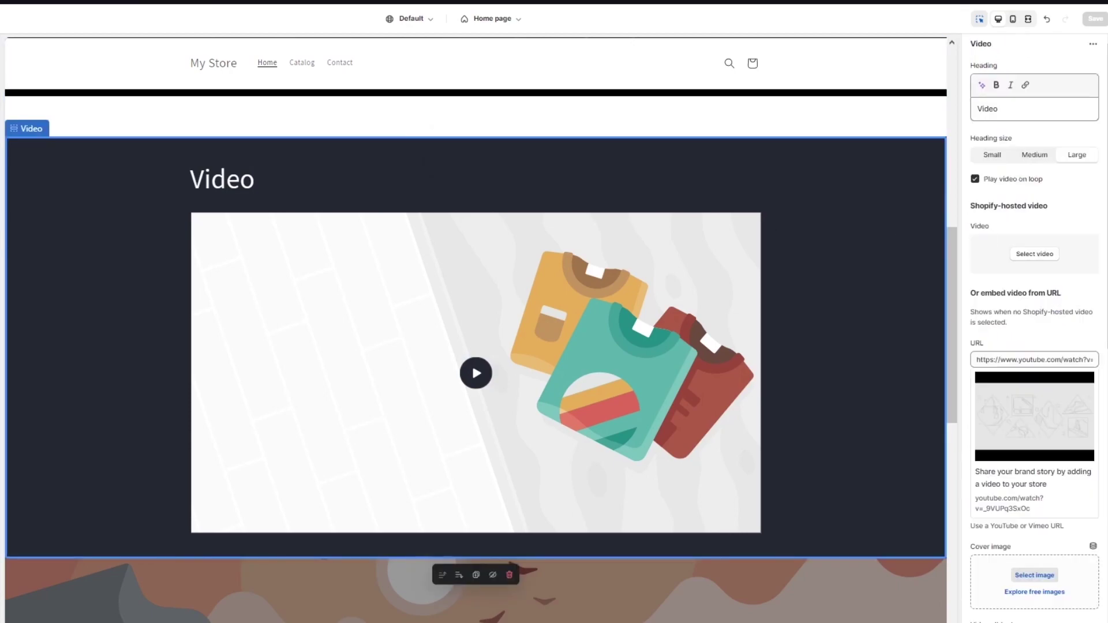
- Copy the YouTube URL from the Video section's URL field
{"action": "left_click", "coordinate": [994, 358]}
{"action": "right_click", "coordinate": [994, 357]}
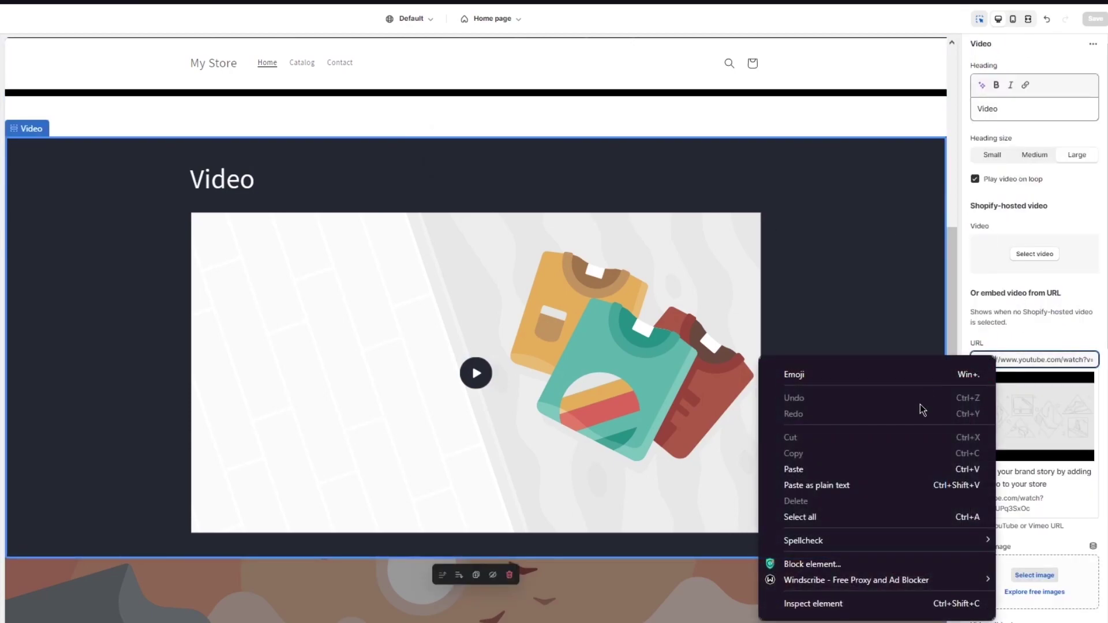
{"action": "left_click", "coordinate": [1007, 330]}
{"action": "key", "text": "ctrl+a"}
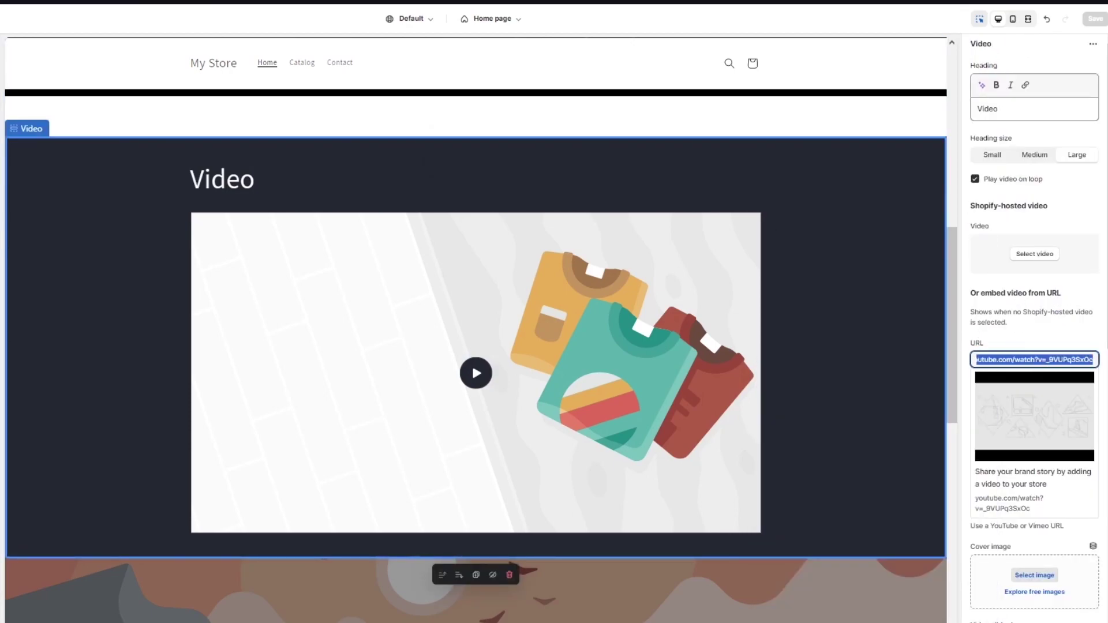
{"action": "right_click", "coordinate": [1059, 359]}
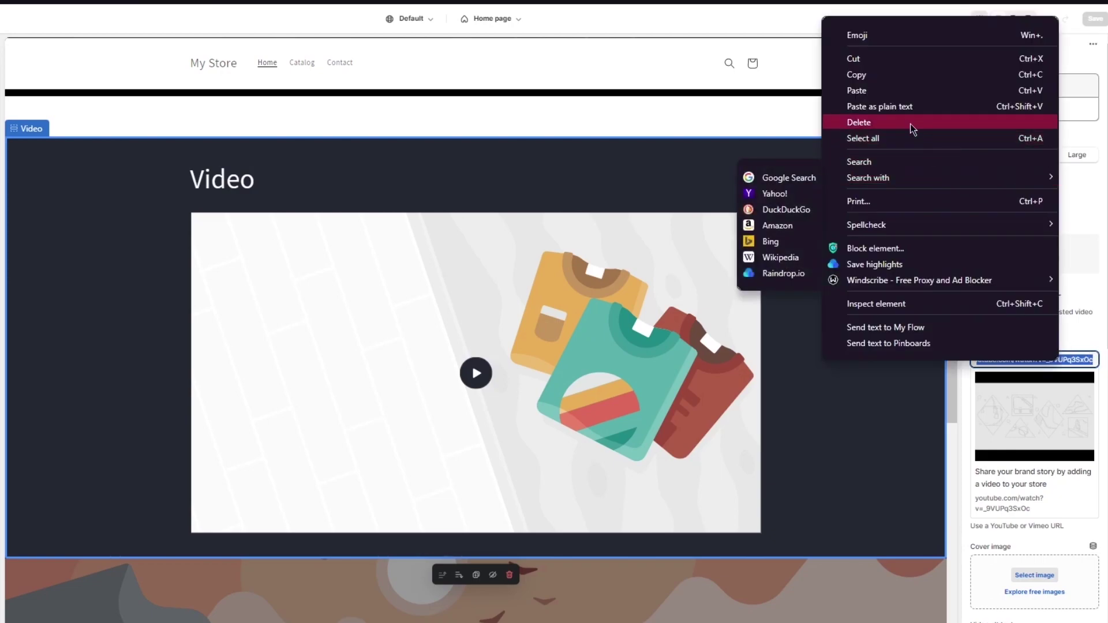
{"action": "left_click", "coordinate": [1064, 324]}
{"action": "left_click", "coordinate": [975, 360]}
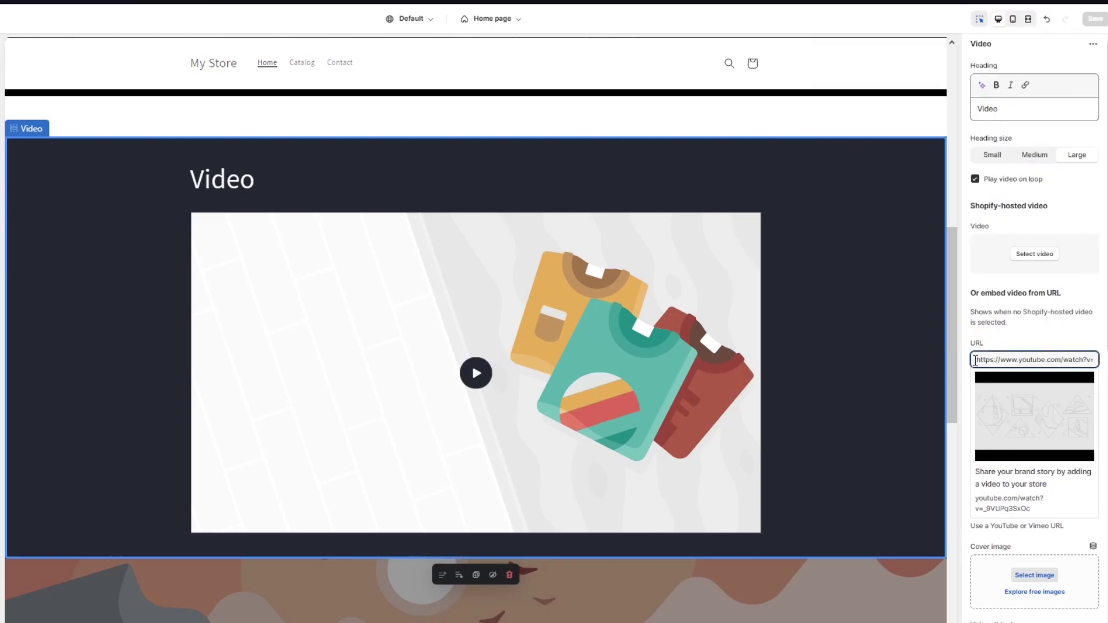
{"action": "triple_click", "coordinate": [974, 360]}
{"action": "key", "text": "ctrl+c"}
{"action": "right_click", "coordinate": [1047, 360]}
{"action": "key", "text": "Escape"}
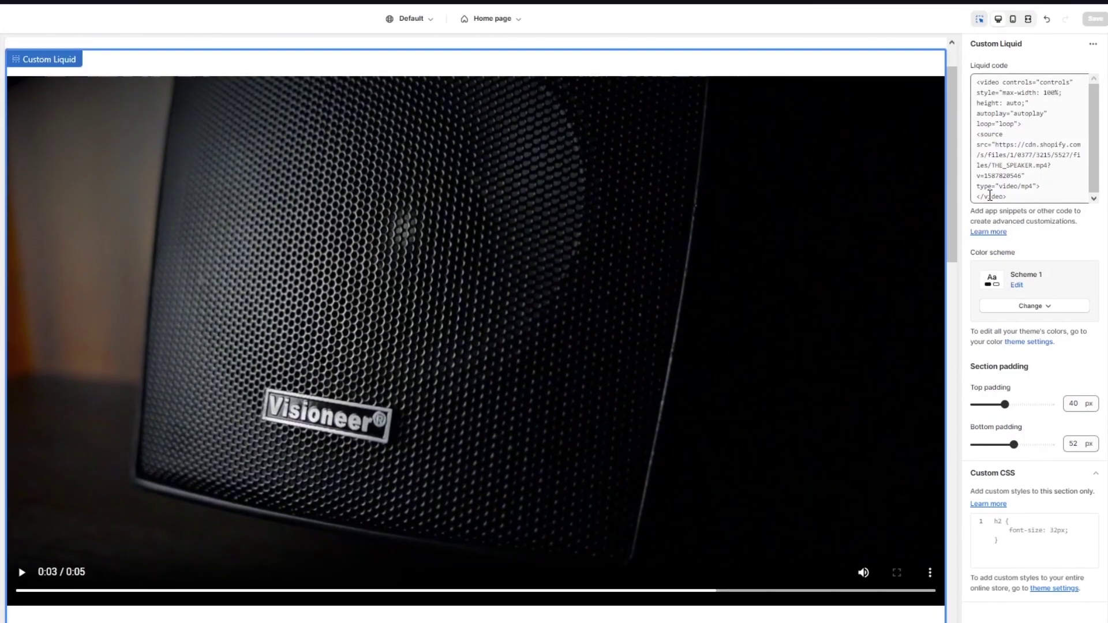
- Paste the YouTube URL over the CDN video address in the Custom Liquid code and save
{"action": "left_click_drag", "start_coordinate": [998, 145], "coordinate": [1021, 175]}
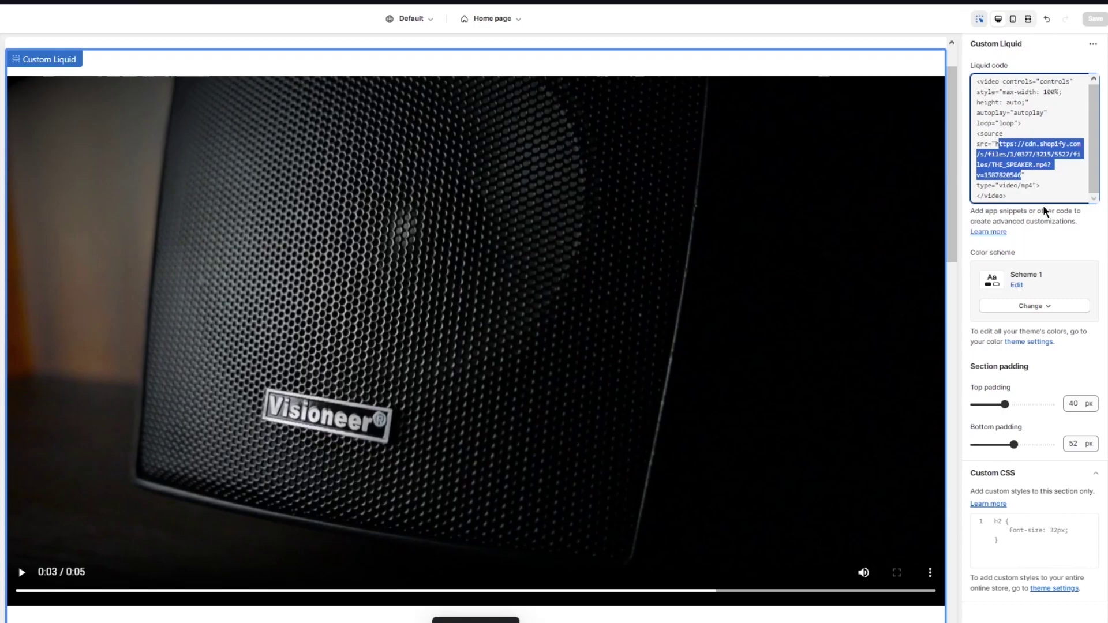
{"action": "key", "text": "ctrl+v"}
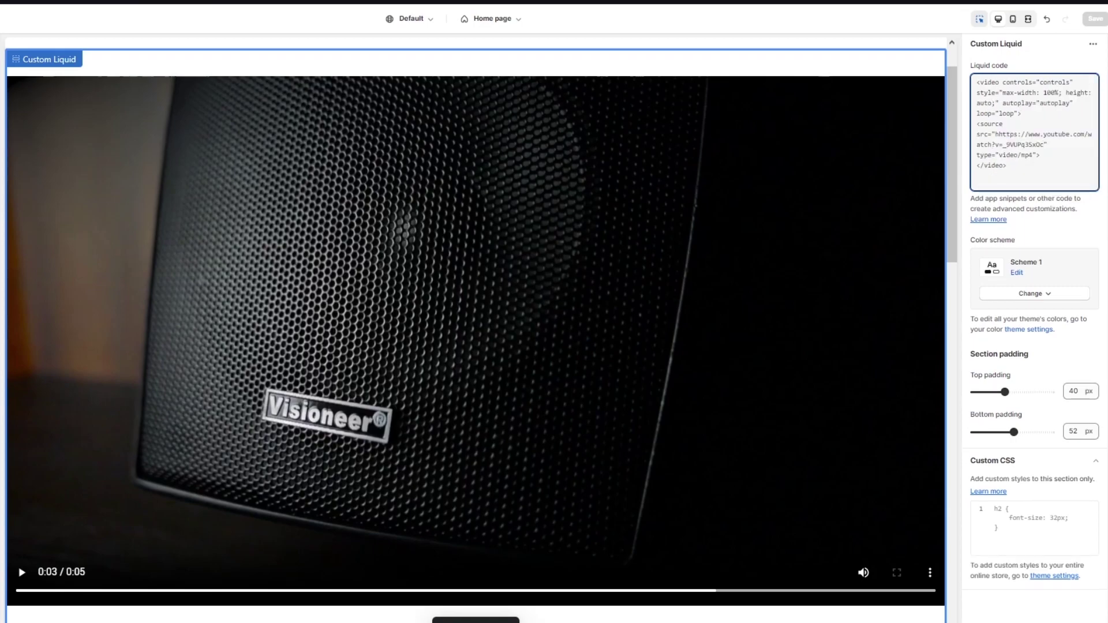
{"action": "left_click", "coordinate": [1094, 18]}
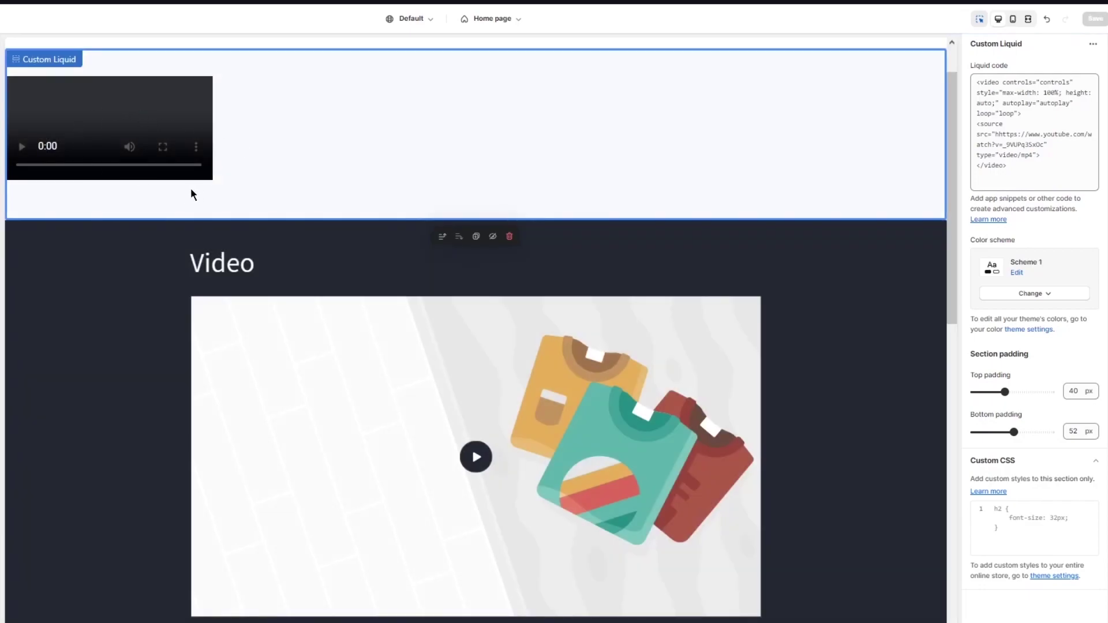
{"action": "scroll", "coordinate": [382, 355], "scroll_direction": "down", "scroll_amount": 4}
{"action": "scroll", "coordinate": [469, 341], "scroll_direction": "up", "scroll_amount": 5}
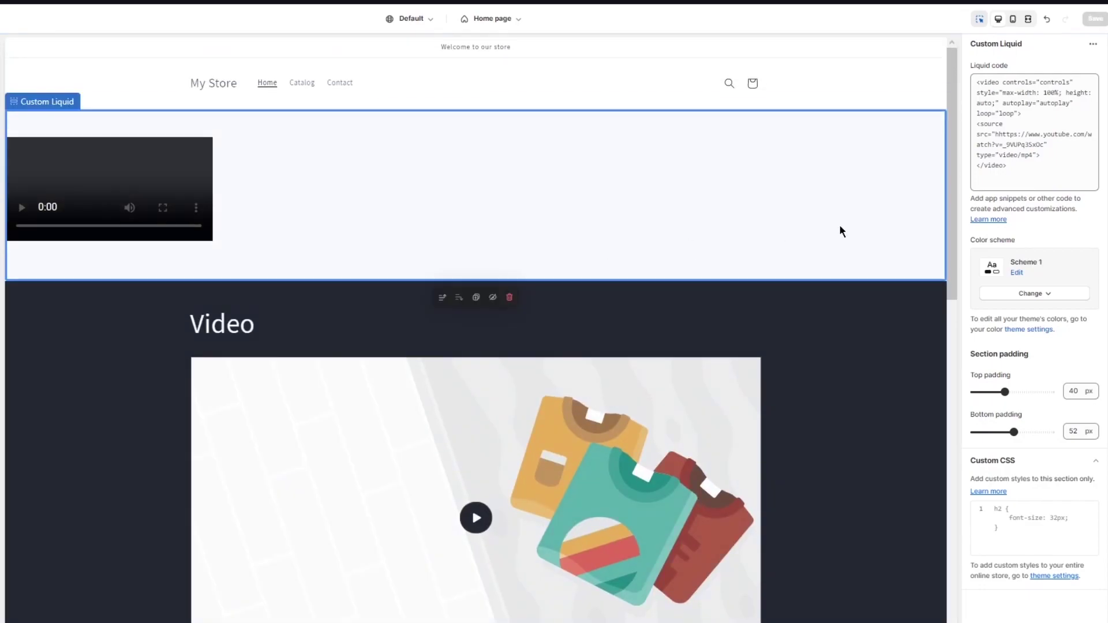